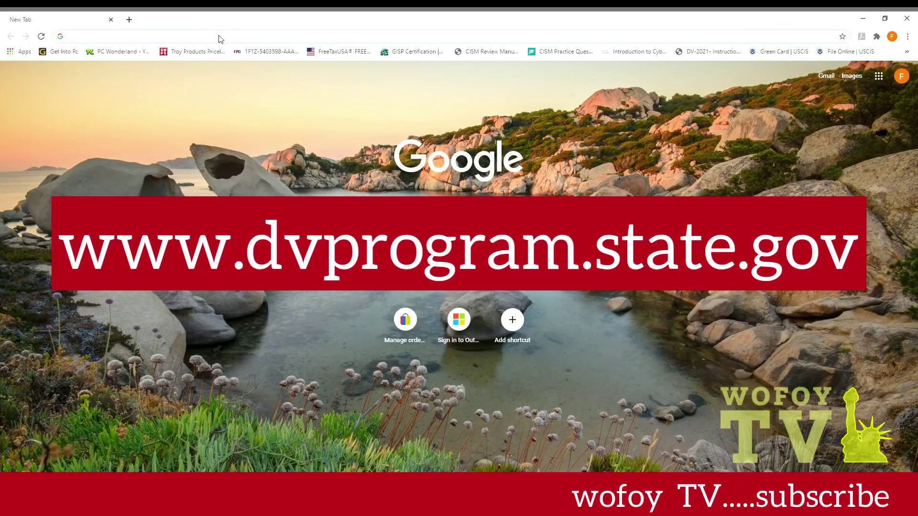
# - Load dvprogram.state.gov, begin the DV-2022 entry and enter the picture's authentication code
pyautogui.write('DV')
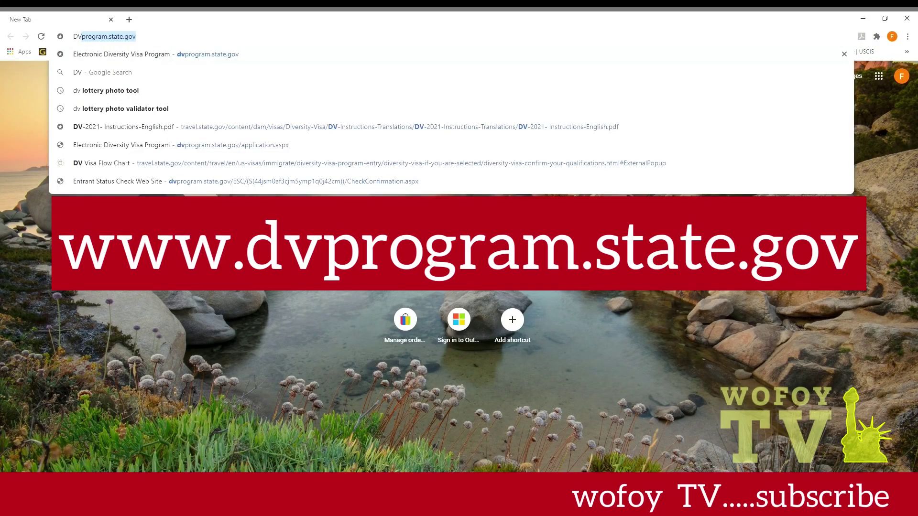
pyautogui.press('Return')
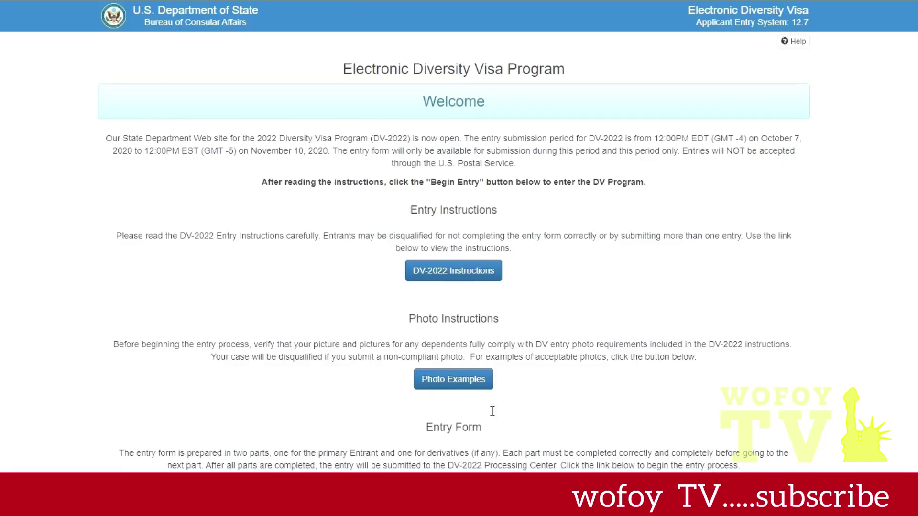
pyautogui.scroll(-5, 452, 157)
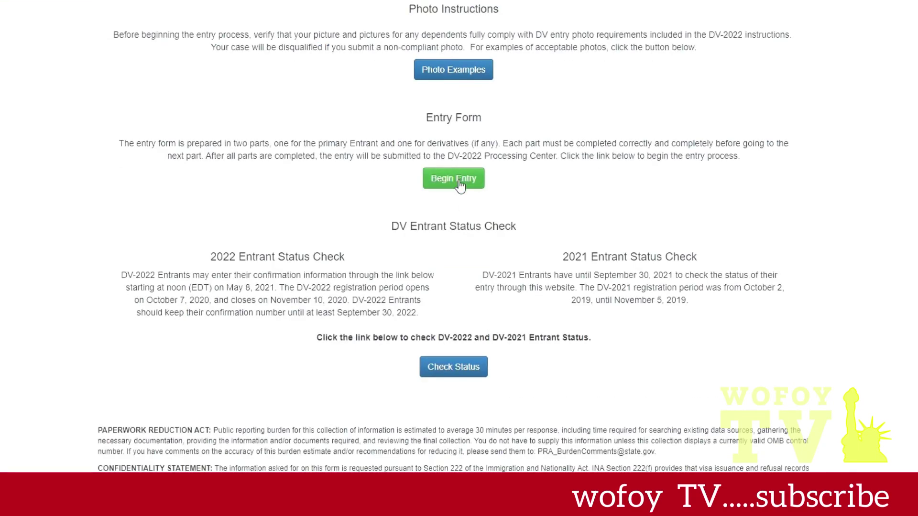
pyautogui.click(460, 185)
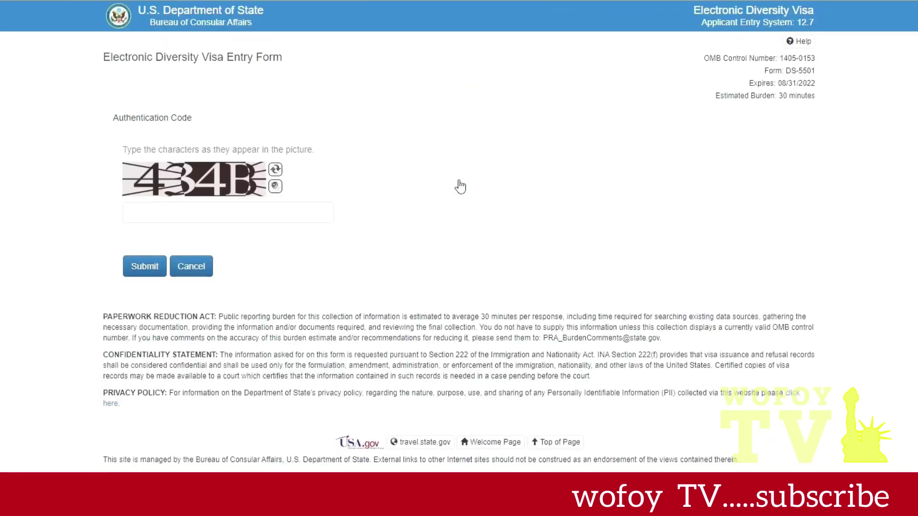
pyautogui.click(274, 218)
pyautogui.write('43')
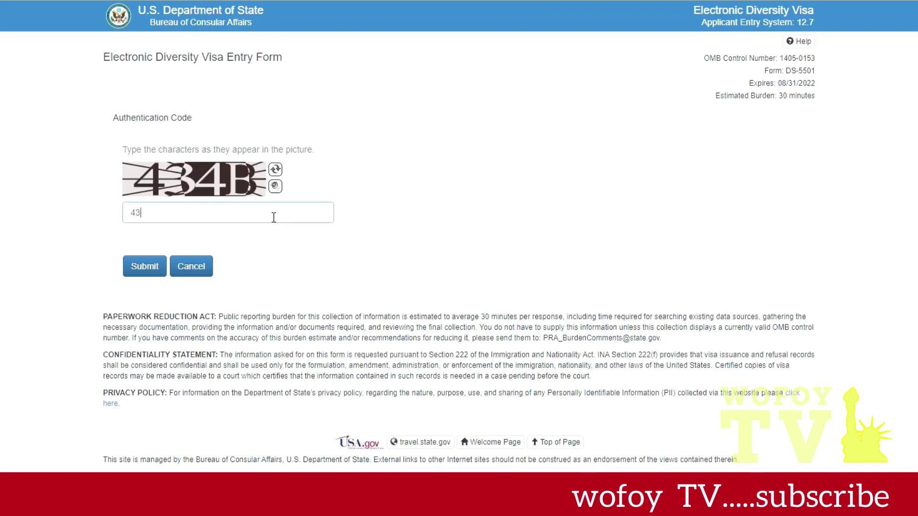
pyautogui.write('4B')
# - Submit the code, enter the entrant's family and first names, and tick No Middle Name
pyautogui.click(141, 269)
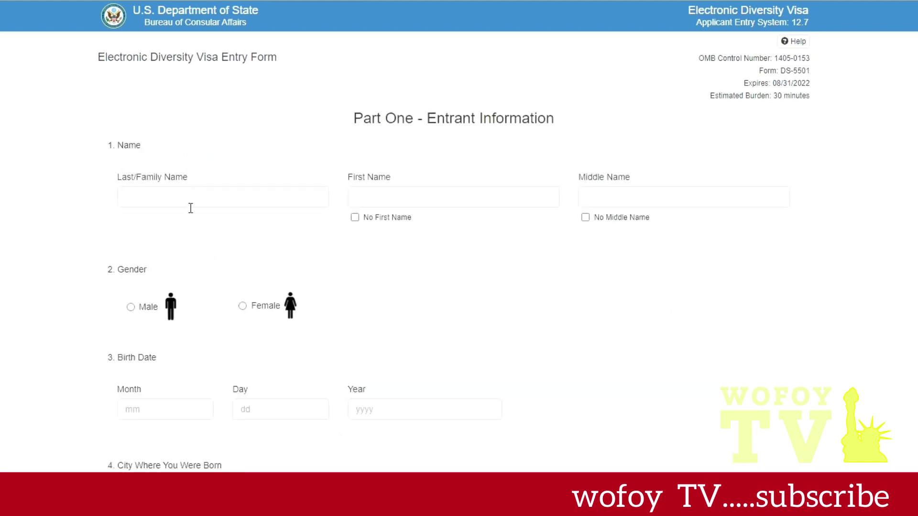
pyautogui.click(190, 206)
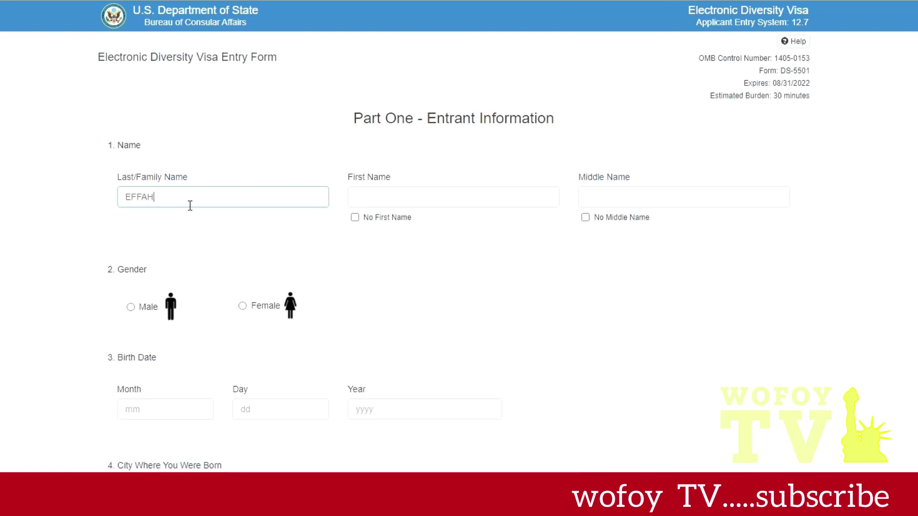
pyautogui.press('Tab')
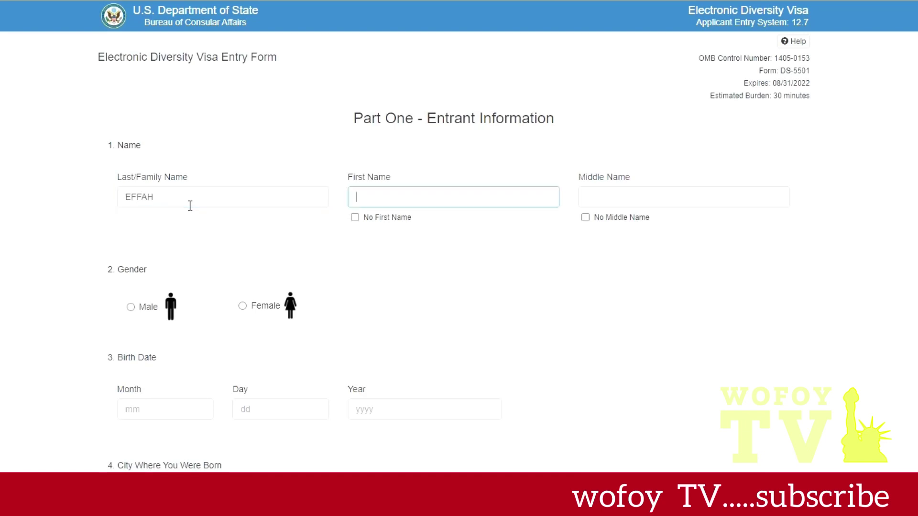
pyautogui.press('Home')
pyautogui.click(585, 218)
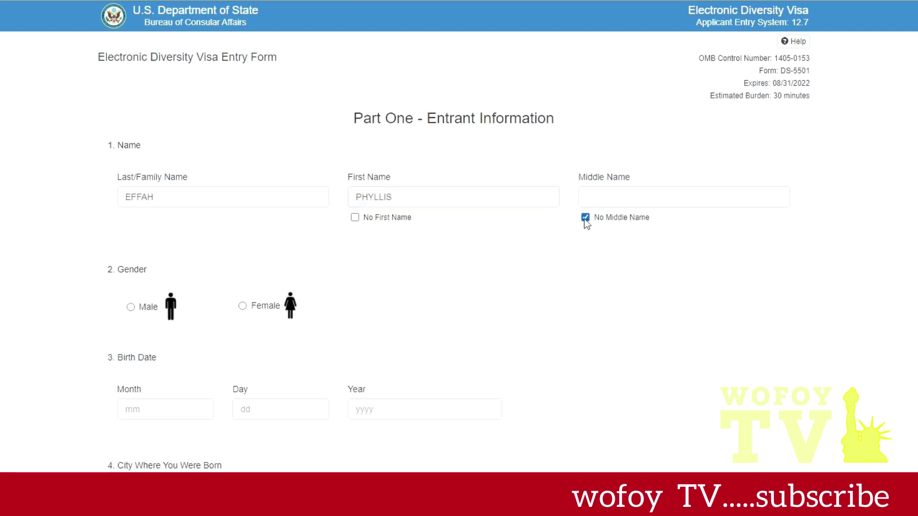
pyautogui.click(243, 307)
pyautogui.click(188, 414)
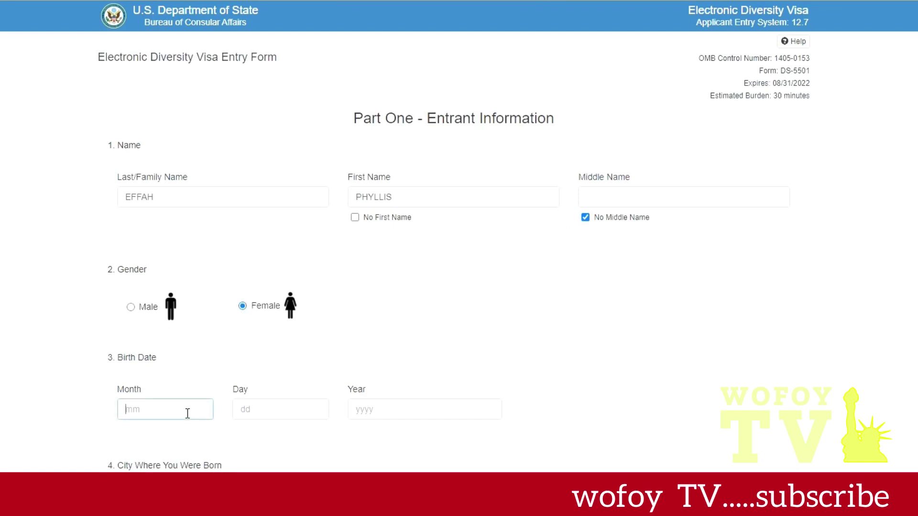
pyautogui.write('09')
pyautogui.click(273, 421)
pyautogui.write('11')
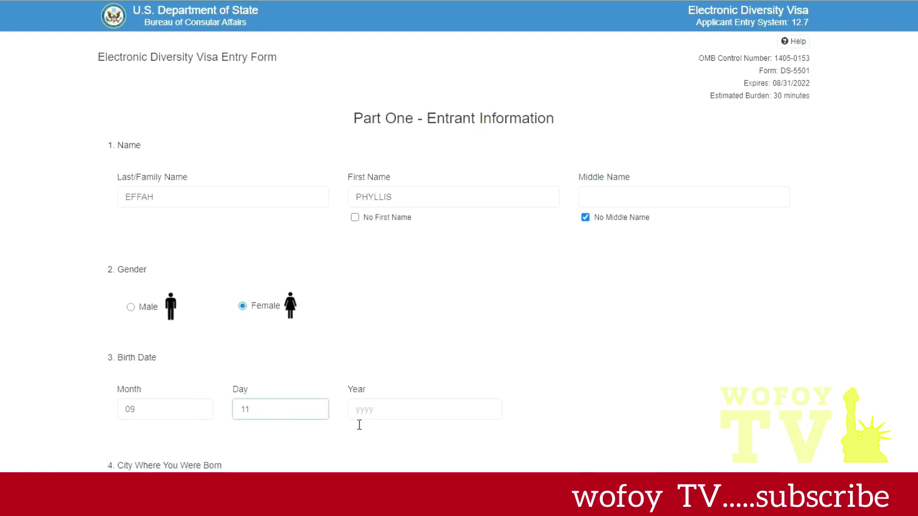
pyautogui.click(363, 416)
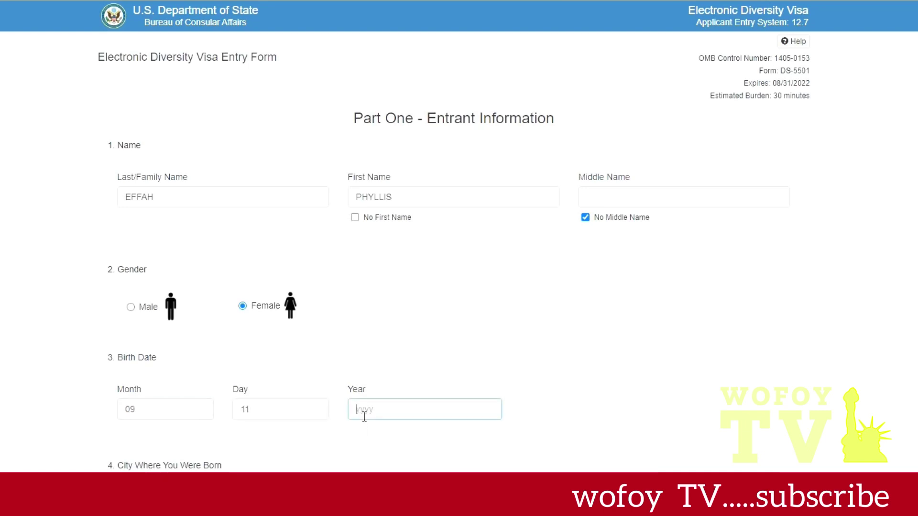
pyautogui.write('9')
pyautogui.press('BackSpace')
pyautogui.write('9')
pyautogui.moveTo(376, 410); pyautogui.dragTo(349, 412)
# - Enter AKYERENSHA as birth city and choose Ghana as country of birth
pyautogui.scroll(-3, 335, 421)
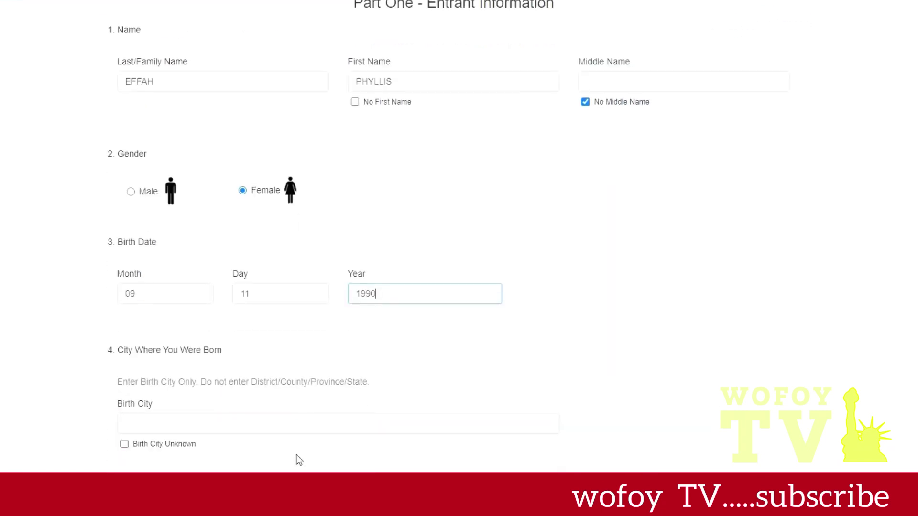
pyautogui.click(175, 419)
pyautogui.write('AKY')
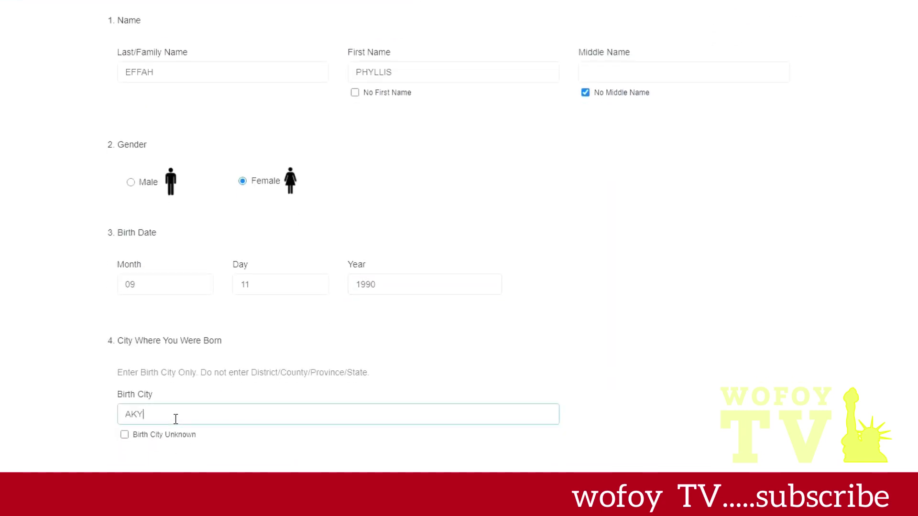
pyautogui.write('ERENSHA')
pyautogui.scroll(-4, 176, 419)
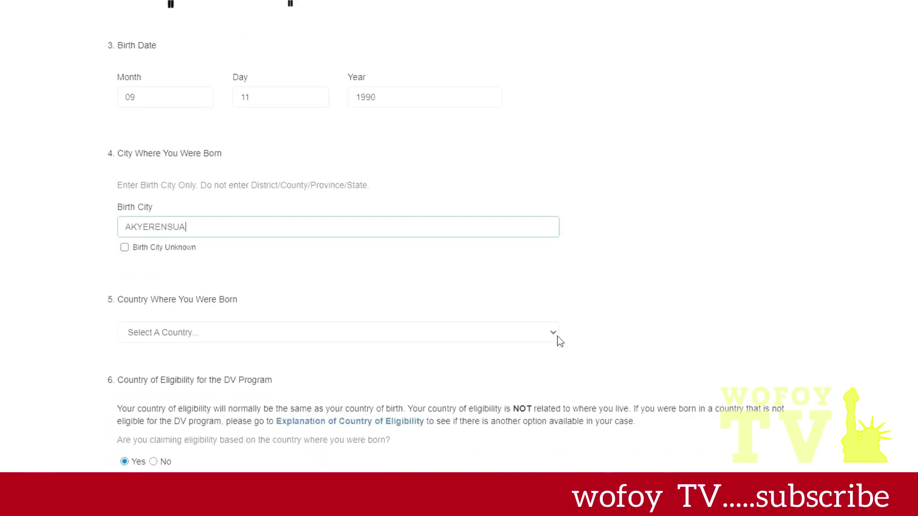
pyautogui.click(554, 337)
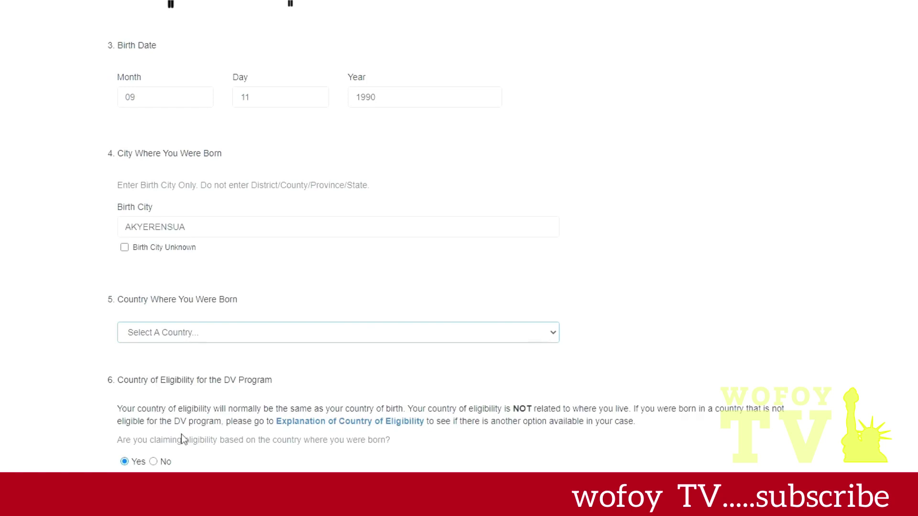
pyautogui.write('gh')
pyautogui.scroll(-4, 724, 442)
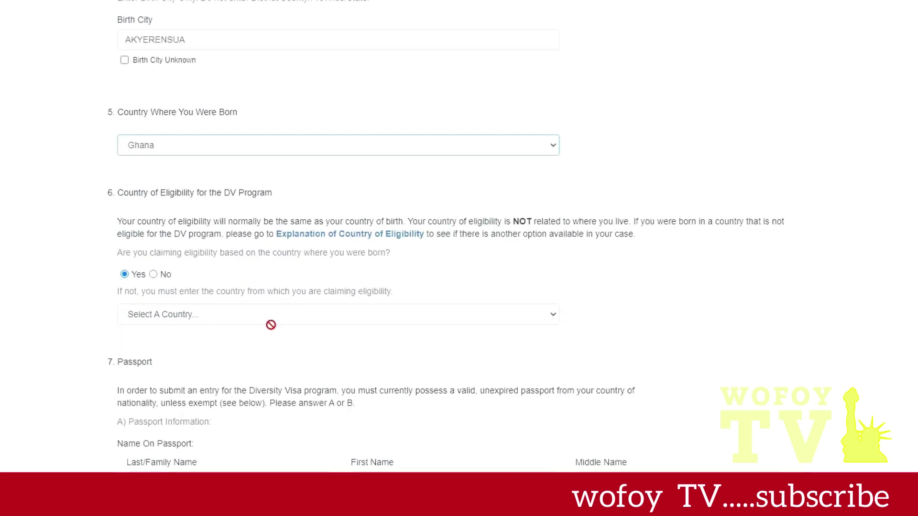
pyautogui.scroll(-3, 143, 348)
# - Enter the family and first names as on the passport, with no middle name
pyautogui.click(173, 355)
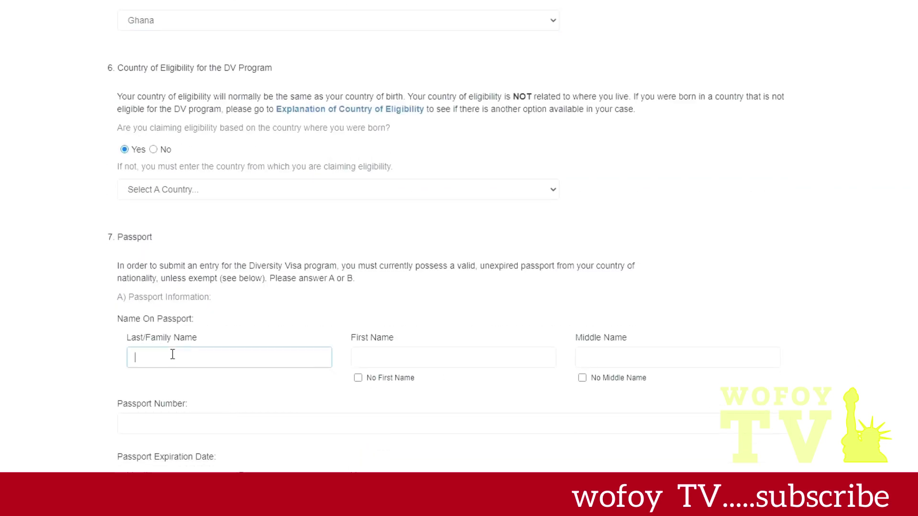
pyautogui.press('Tab')
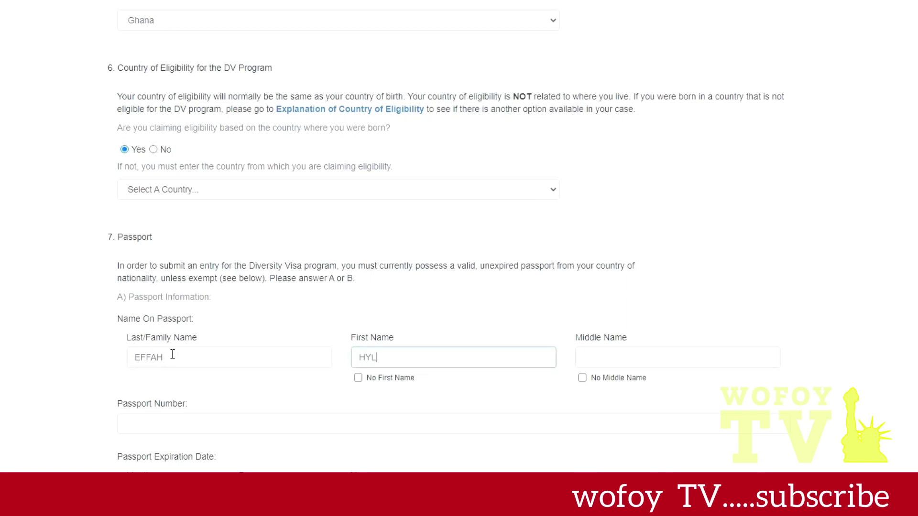
pyautogui.click(361, 364)
pyautogui.write('P')
pyautogui.click(583, 378)
pyautogui.scroll(-3, 451, 421)
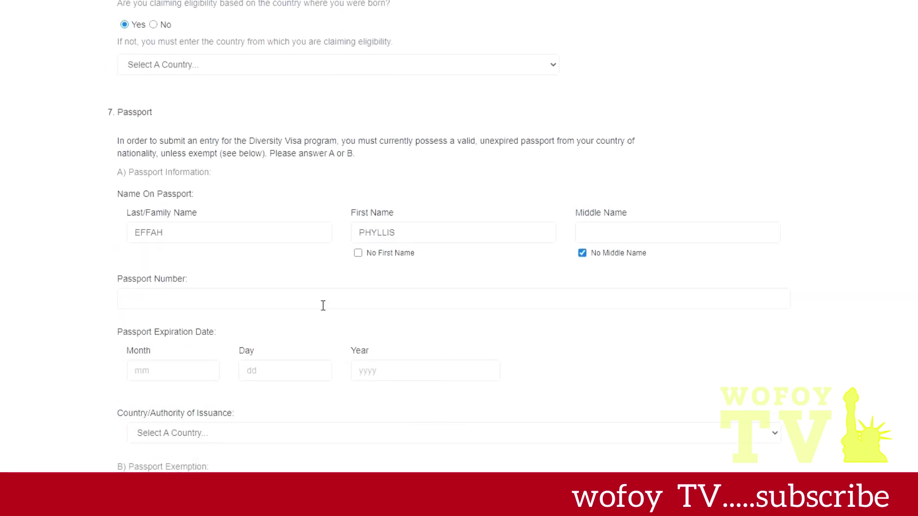
# - Enter the passport number and an expiration date of 09/12/2025
pyautogui.click(323, 302)
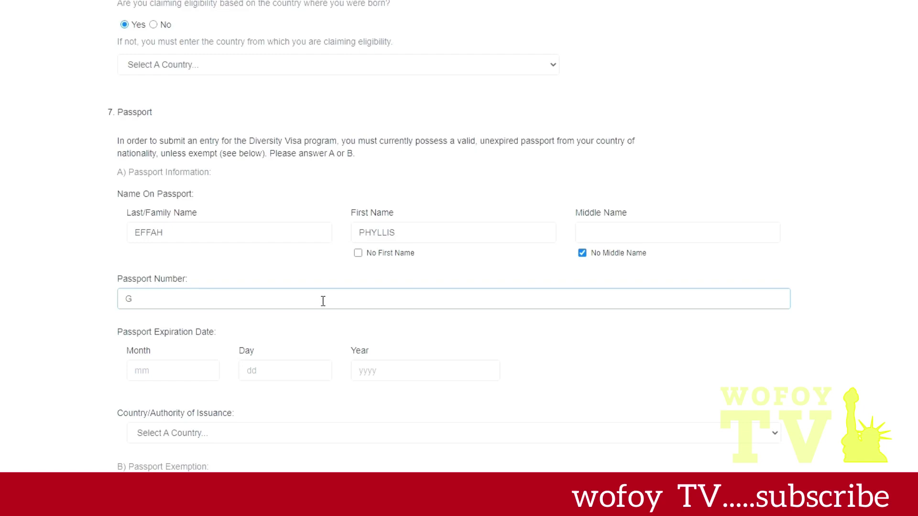
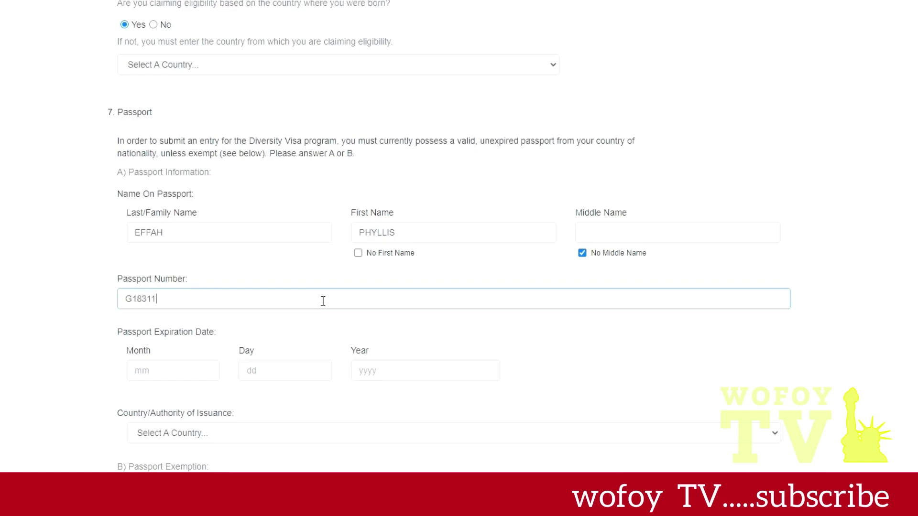
pyautogui.click(174, 371)
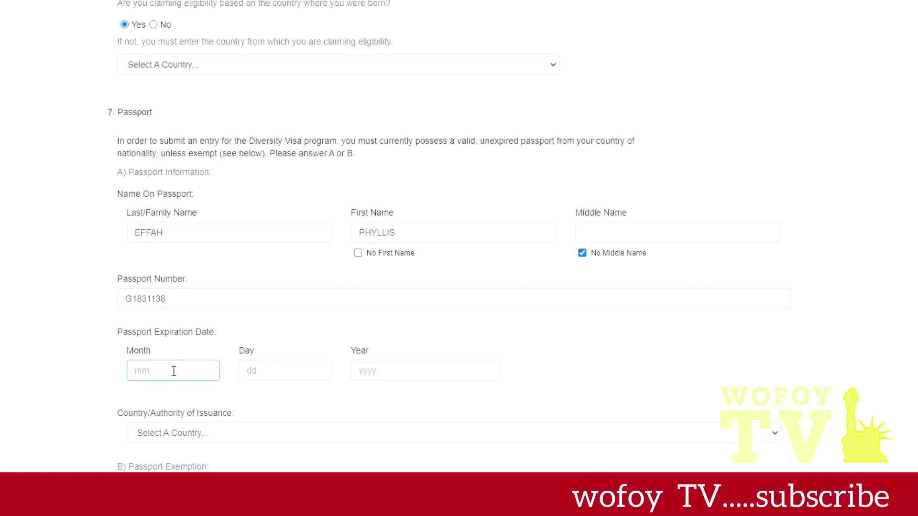
pyautogui.write('09')
pyautogui.click(280, 376)
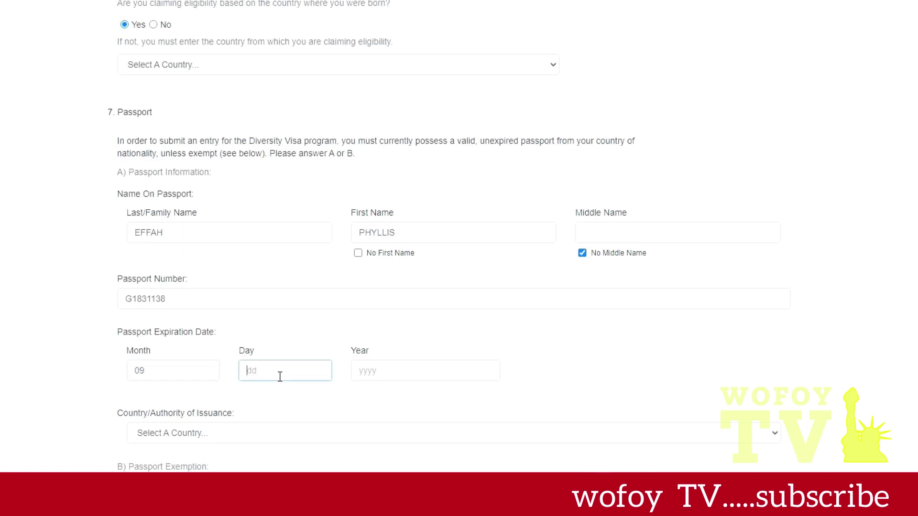
pyautogui.write('12')
pyautogui.click(387, 379)
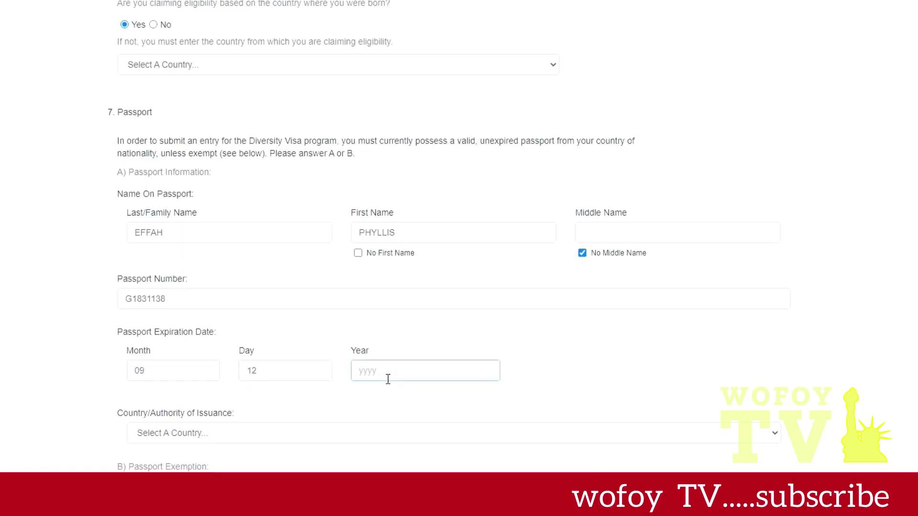
pyautogui.write('2025')
pyautogui.click(774, 435)
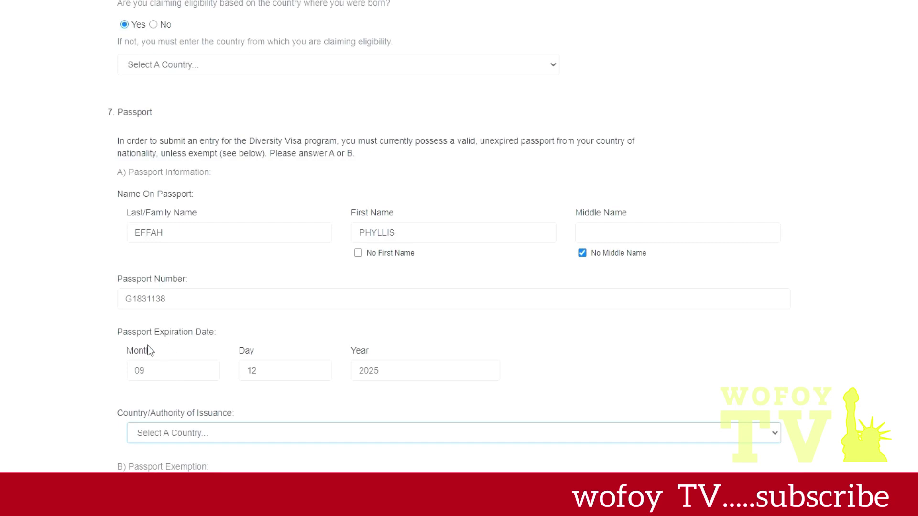
# - Choose Ghana as the passport's issuing country and move down to the Entrant Photograph section
pyautogui.write('ghana')
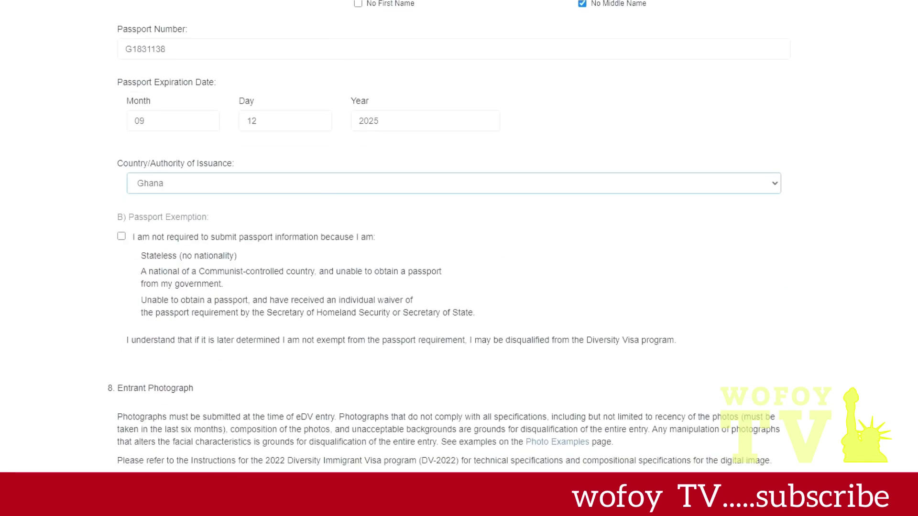
pyautogui.scroll(-4, 311, 469)
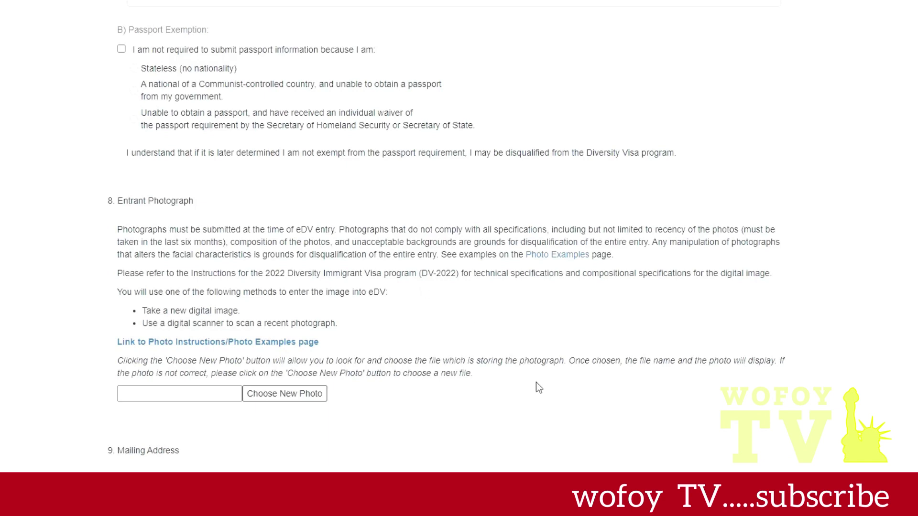
pyautogui.scroll(-1, 557, 459)
pyautogui.scroll(-5, 555, 458)
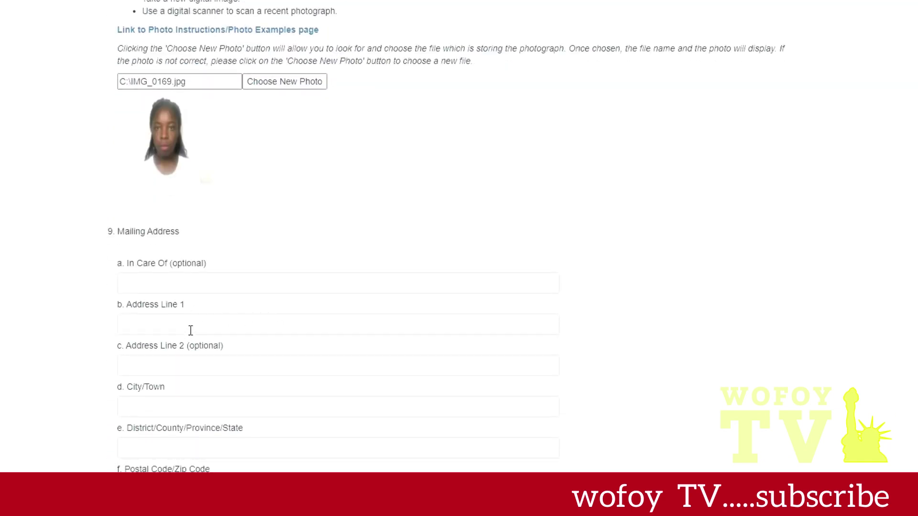
# - Enter the mailing address line, city and region
pyautogui.click(190, 330)
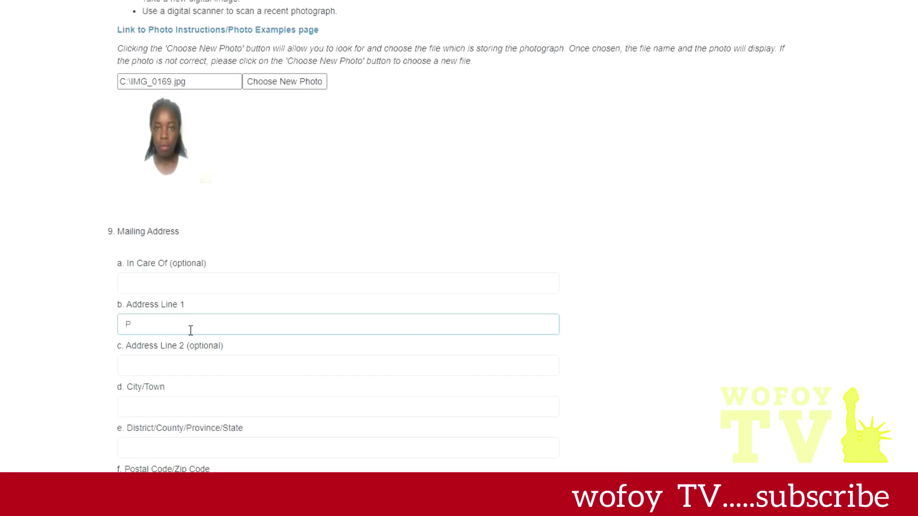
pyautogui.scroll(-4, 181, 363)
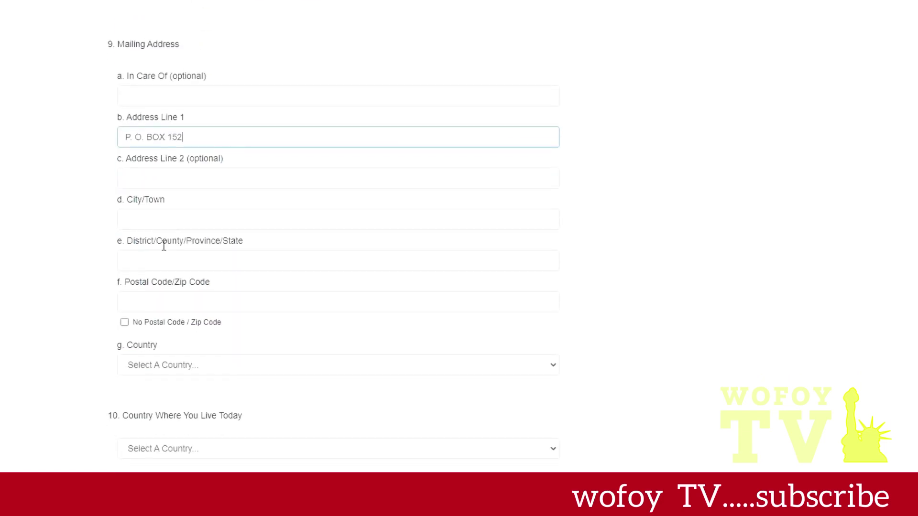
pyautogui.click(180, 221)
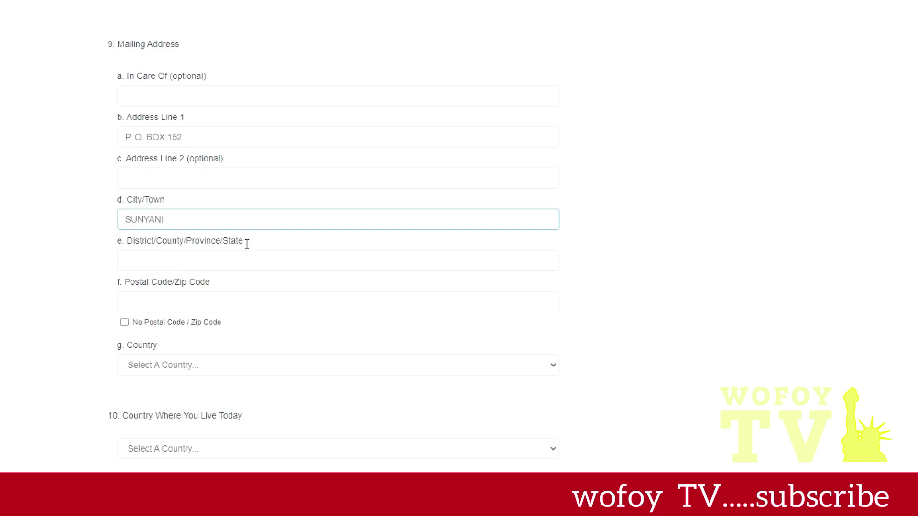
pyautogui.click(245, 263)
pyautogui.write('B')
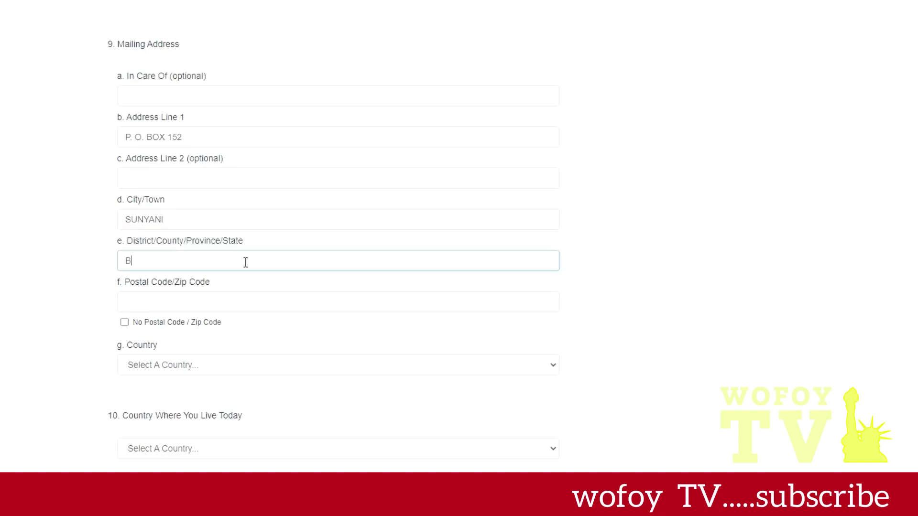
pyautogui.write('ONO REGION')
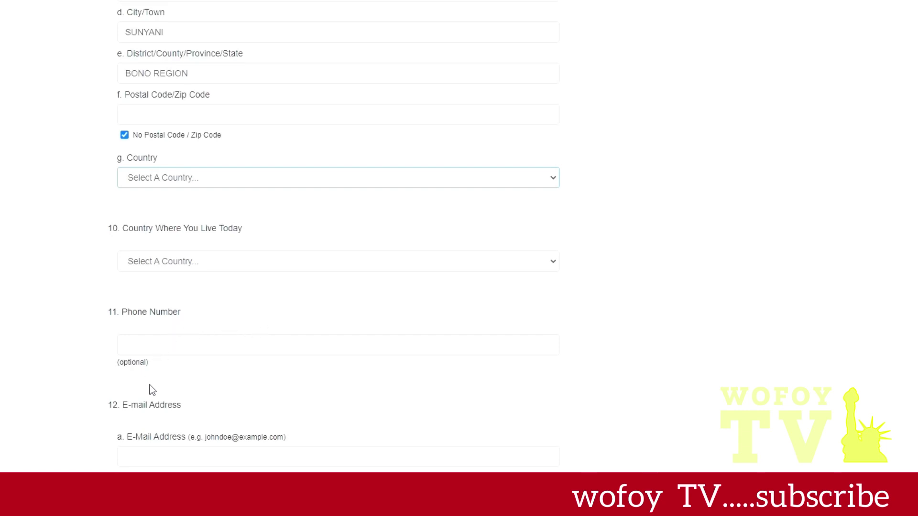
# - Set Ghana as mailing country and country of residence, and enter the e-mail address
pyautogui.write('gh')
pyautogui.press('Tab')
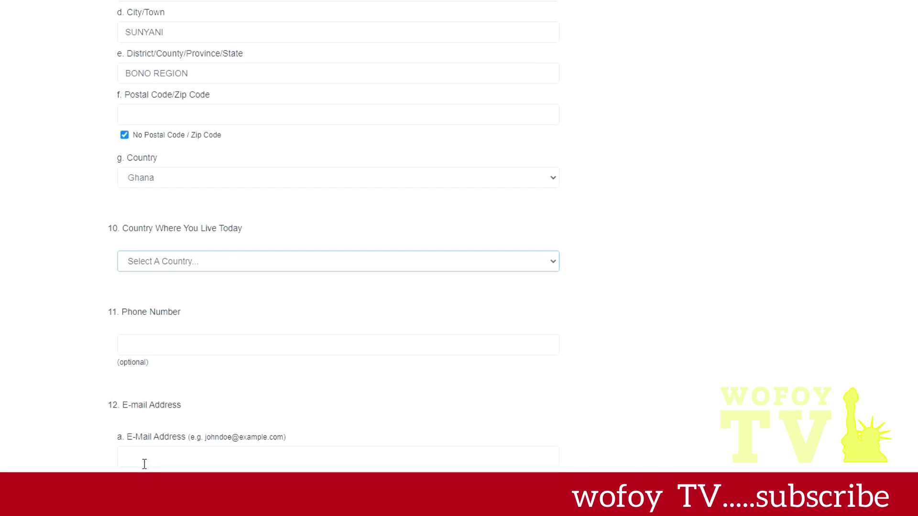
pyautogui.write('gh')
pyautogui.click(357, 460)
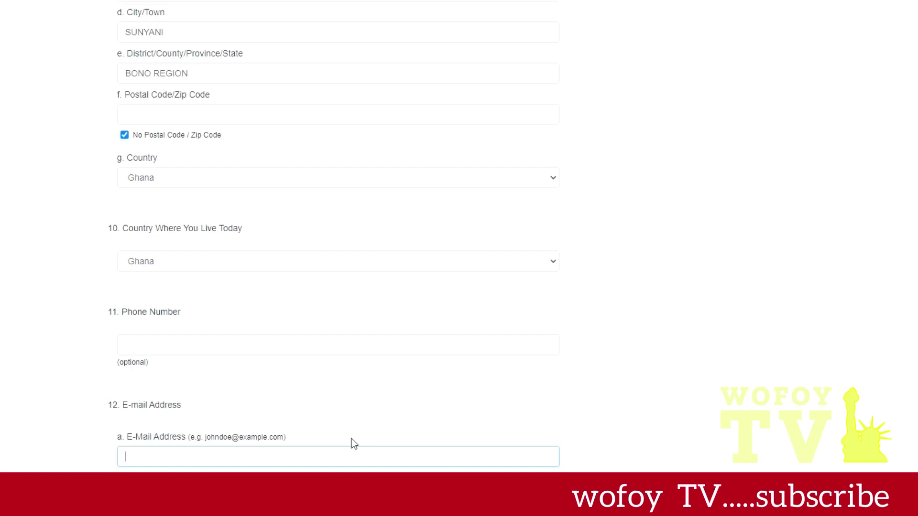
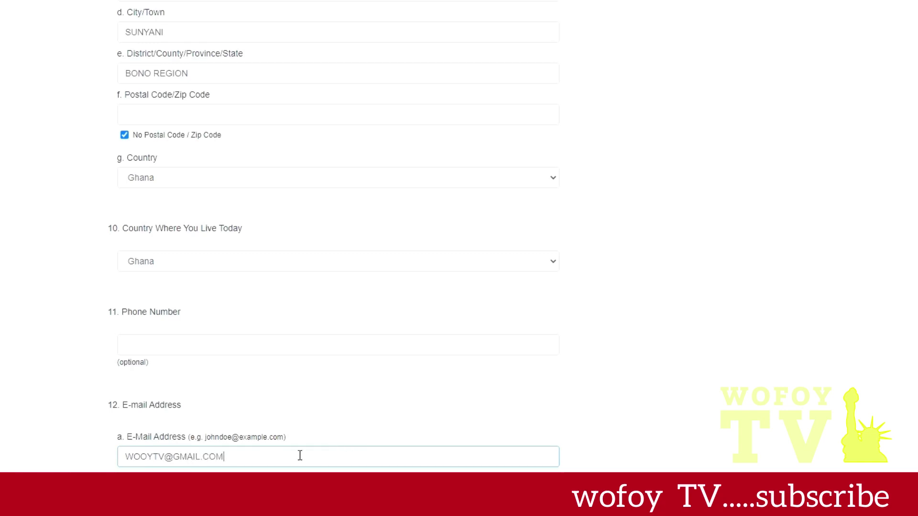
pyautogui.click(146, 459)
pyautogui.write('F')
pyautogui.press('Tab')
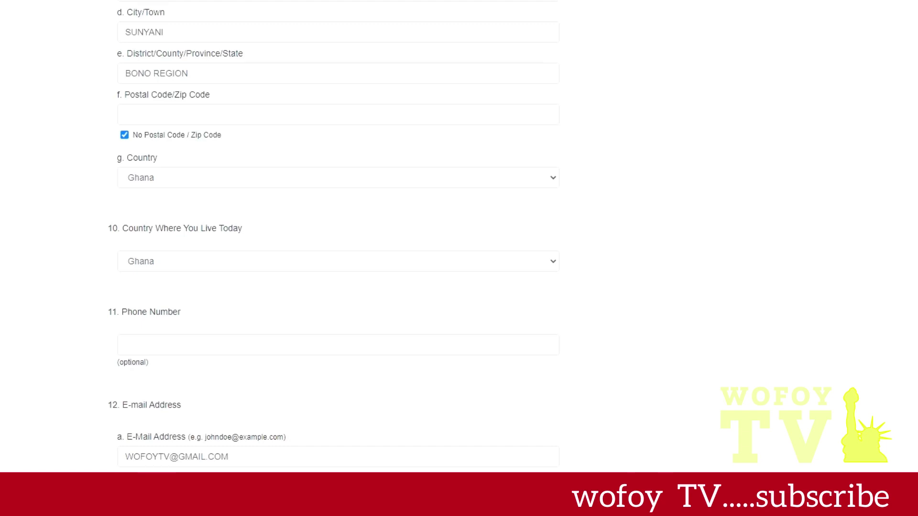
# - Paste the confirmation e-mail, and select University Degree education and Unmarried status
pyautogui.hotkey('ctrl', 'v')
pyautogui.scroll(-5, 335, 258)
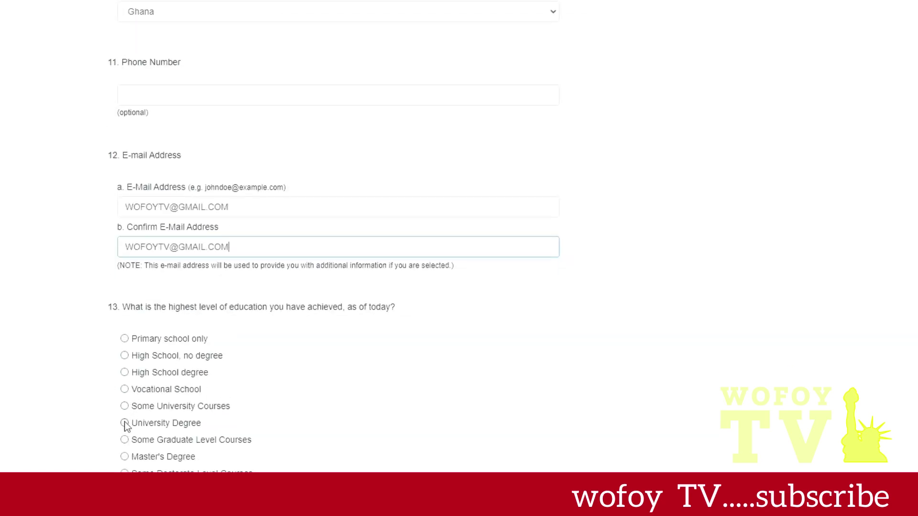
pyautogui.click(124, 423)
pyautogui.scroll(-5, 430, 435)
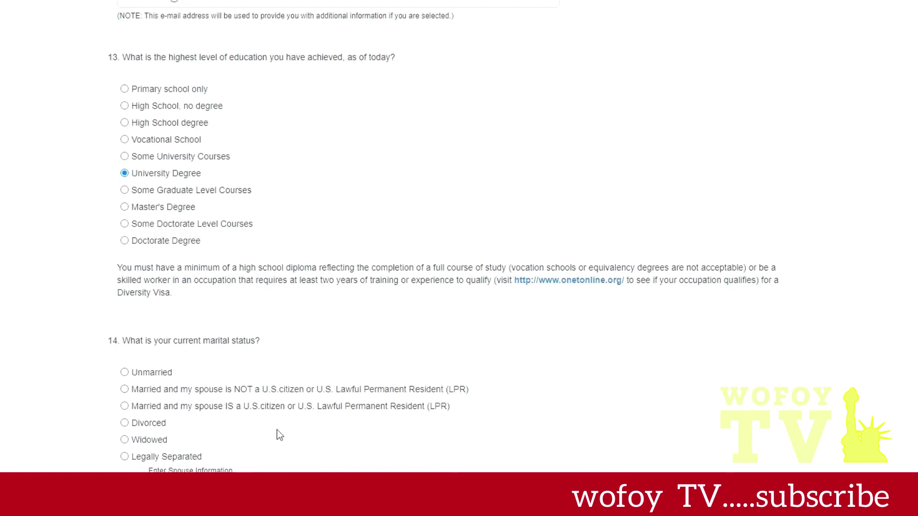
pyautogui.click(124, 372)
pyautogui.scroll(-6, 171, 277)
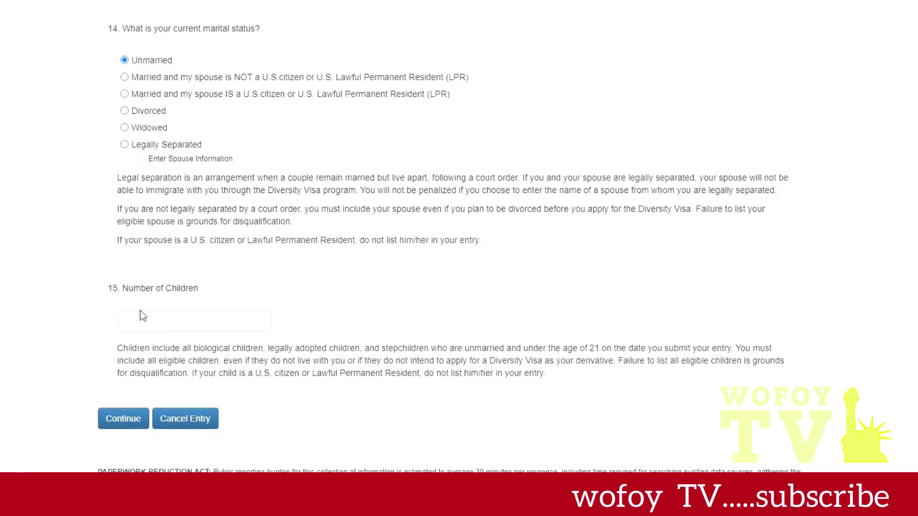
pyautogui.click(147, 322)
# - Enter 2 children and submit Part One, replacing the entrant photo to clear the errors
pyautogui.write('2')
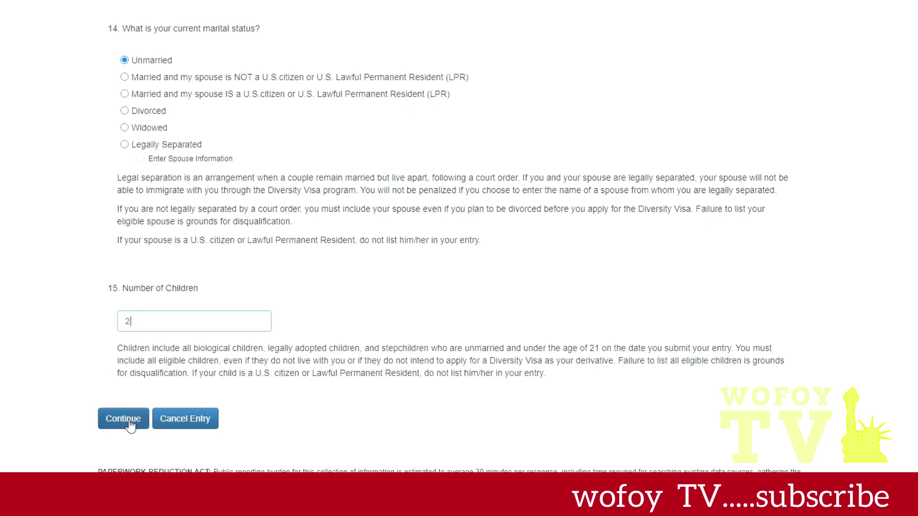
pyautogui.click(130, 424)
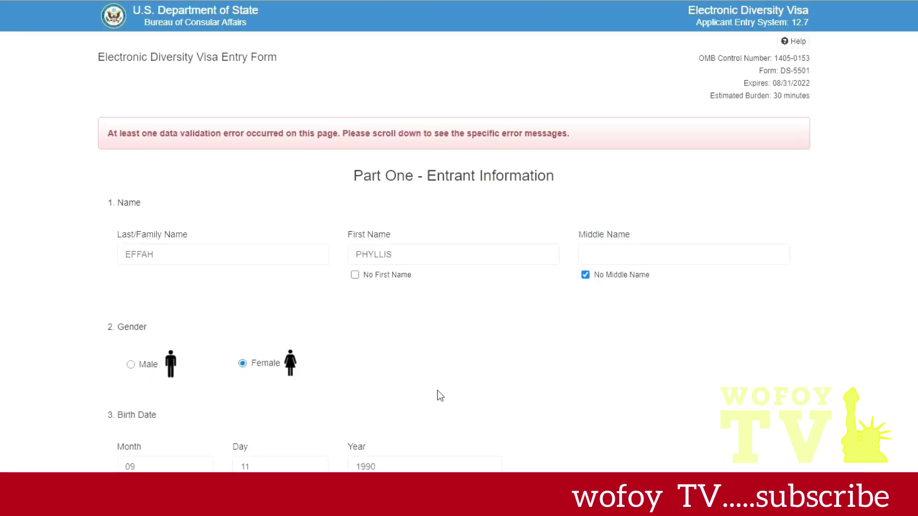
pyautogui.scroll(-10, 488, 354)
pyautogui.scroll(-12, 497, 357)
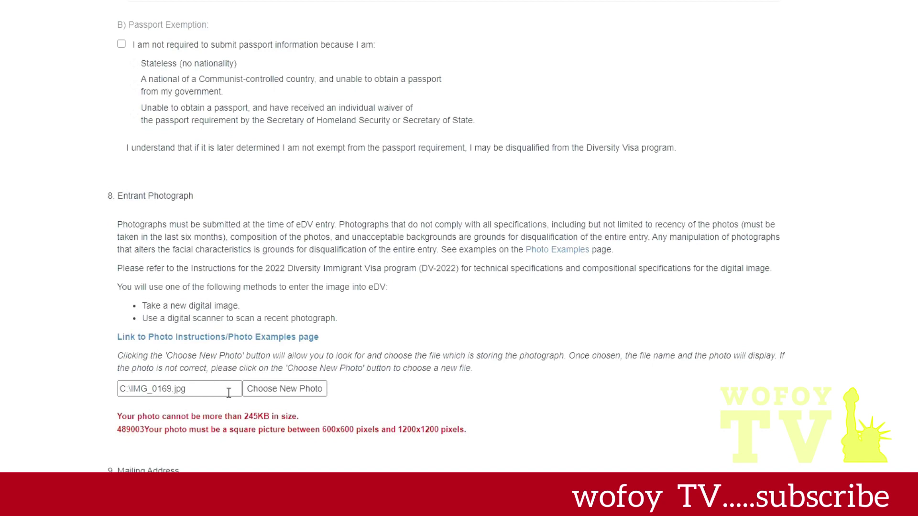
pyautogui.click(267, 395)
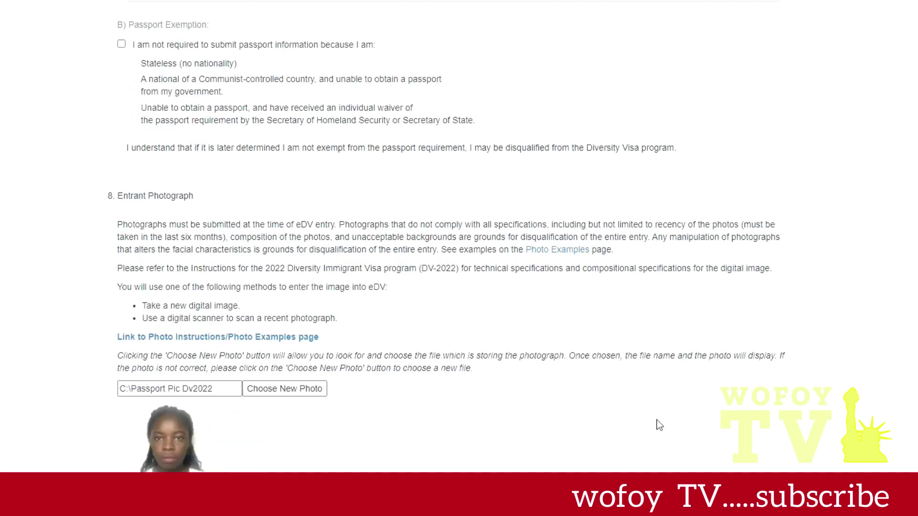
pyautogui.scroll(-9, 656, 420)
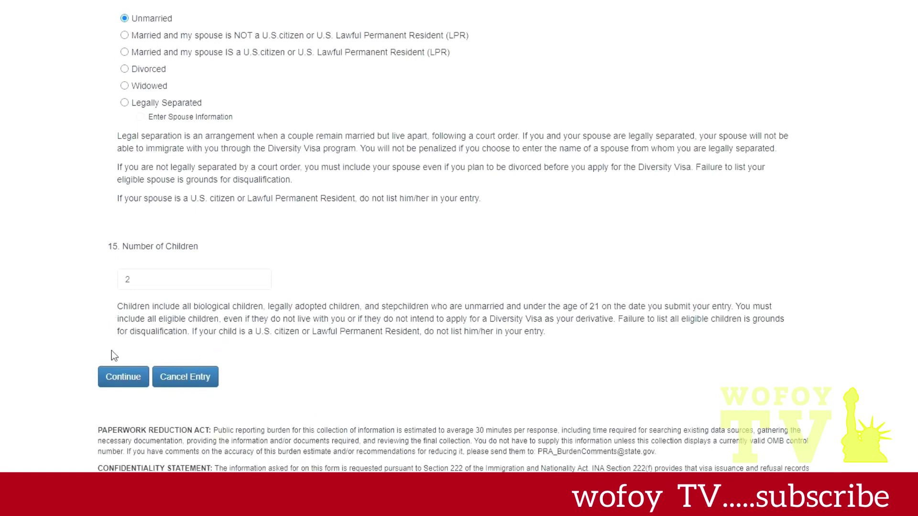
pyautogui.click(120, 381)
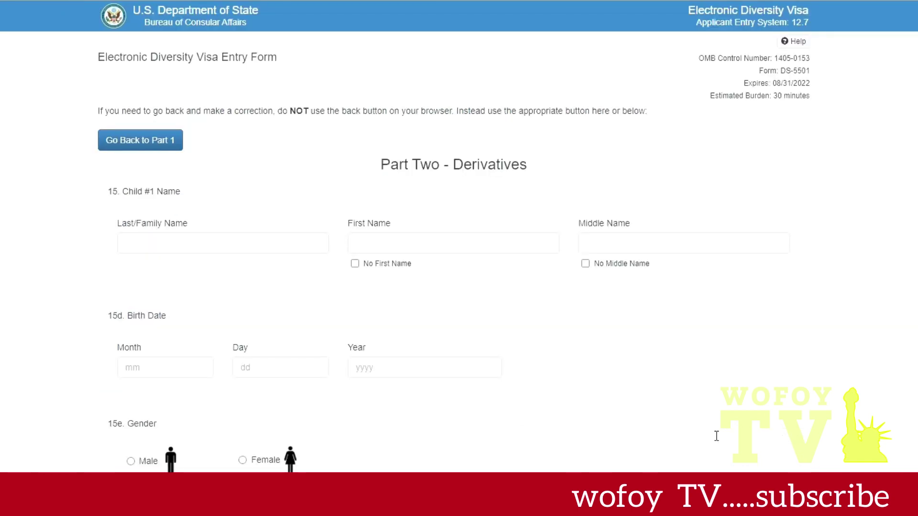
# - Enter Child #1's family and first names and tick No Middle Name
pyautogui.click(182, 246)
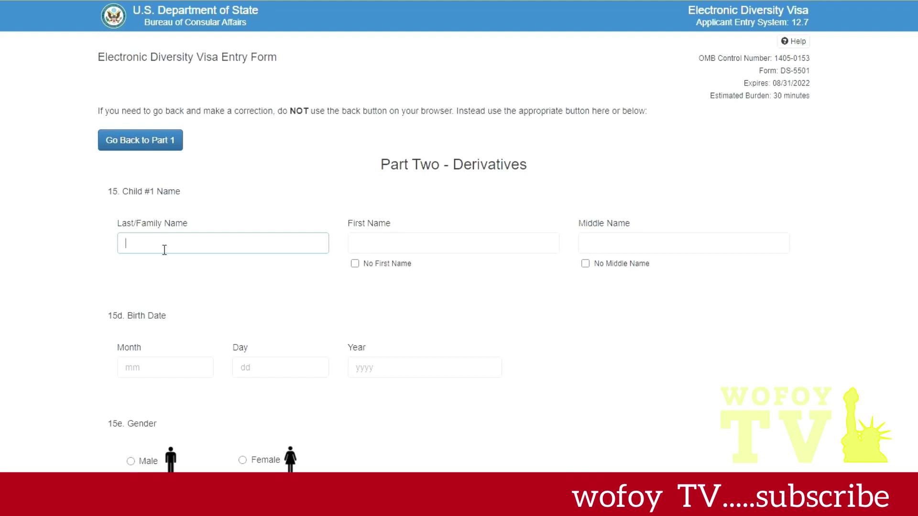
pyautogui.click(368, 247)
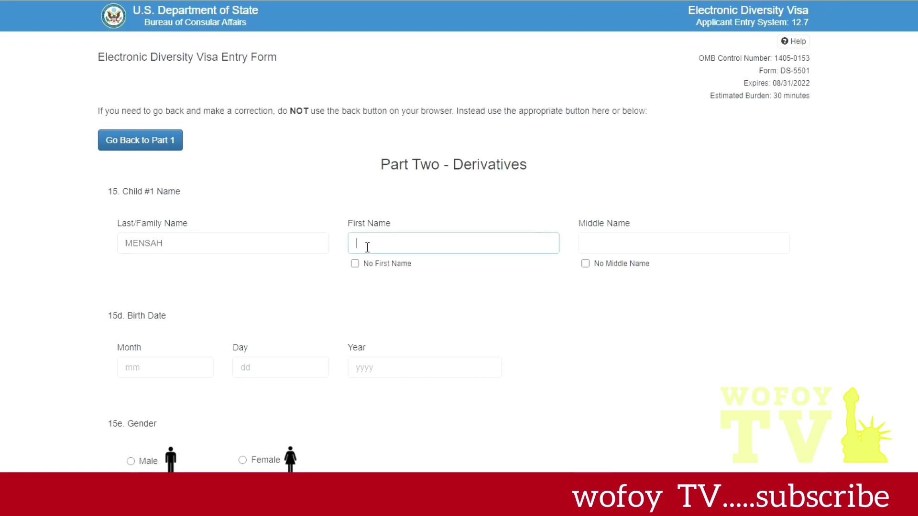
pyautogui.click(595, 269)
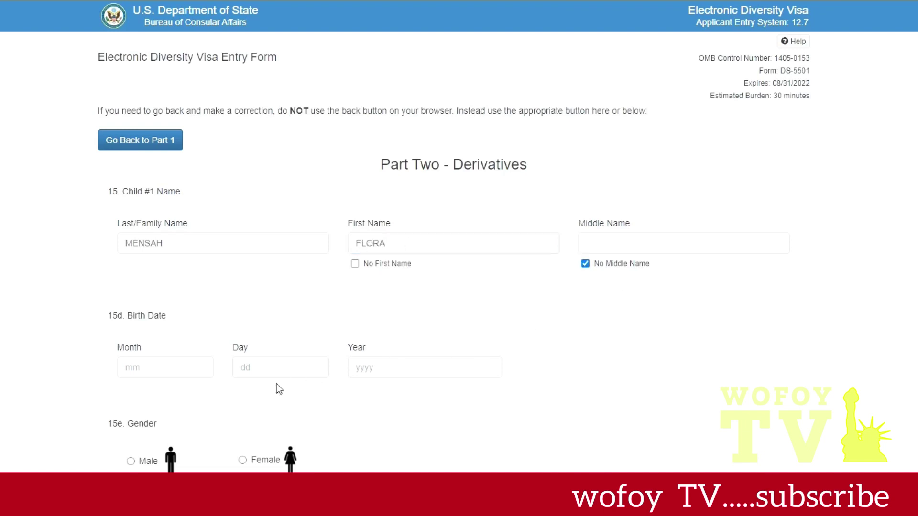
pyautogui.click(193, 371)
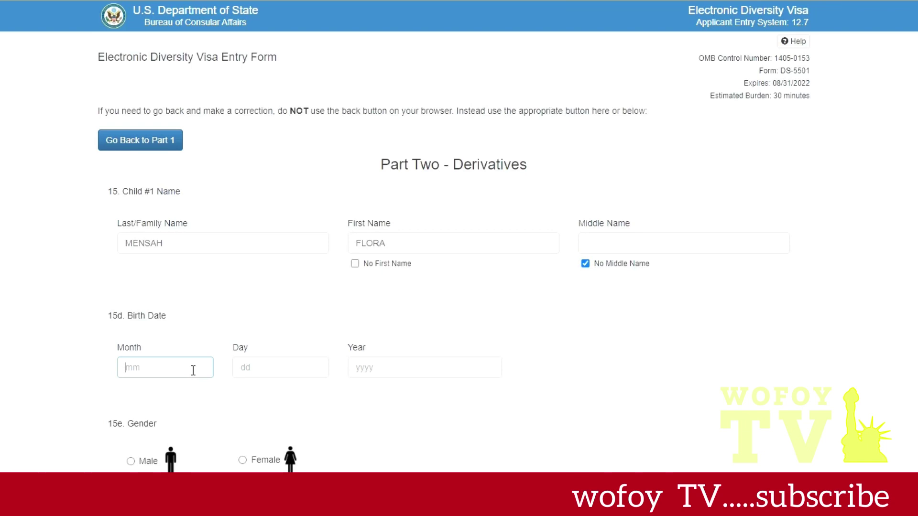
pyautogui.write('2')
pyautogui.press('BackSpace')
pyautogui.write('02')
pyautogui.click(248, 379)
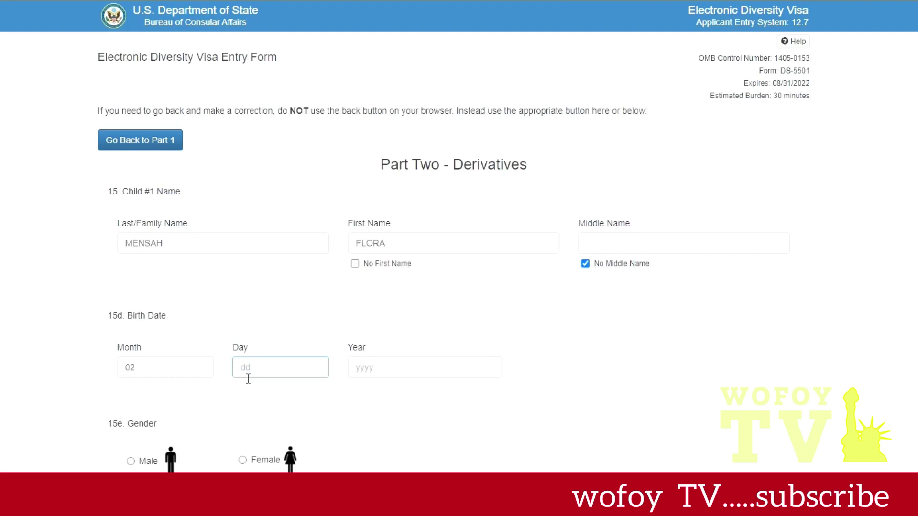
pyautogui.write('14')
pyautogui.click(400, 377)
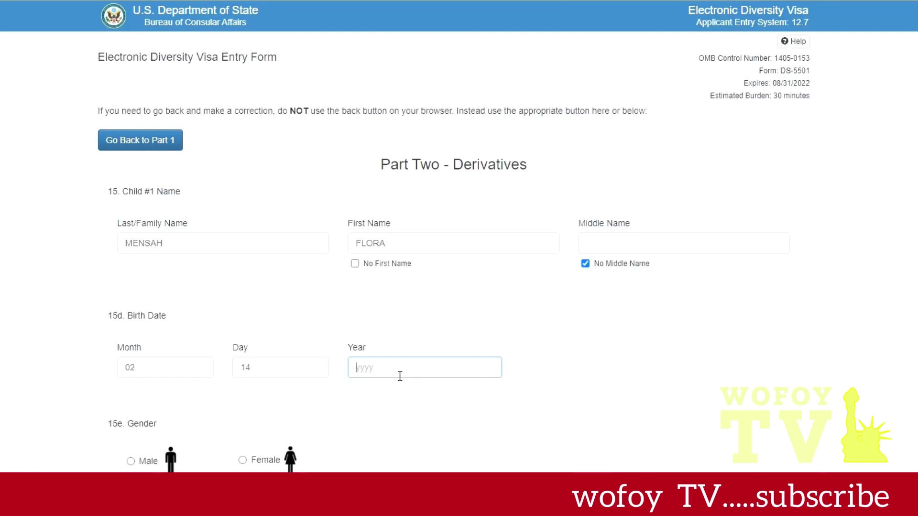
pyautogui.write('20')
pyautogui.write('15')
# - Mark Child #1 as Female, born in ACCRA, Ghana, and choose her photo file
pyautogui.click(243, 460)
pyautogui.scroll(-5, 319, 408)
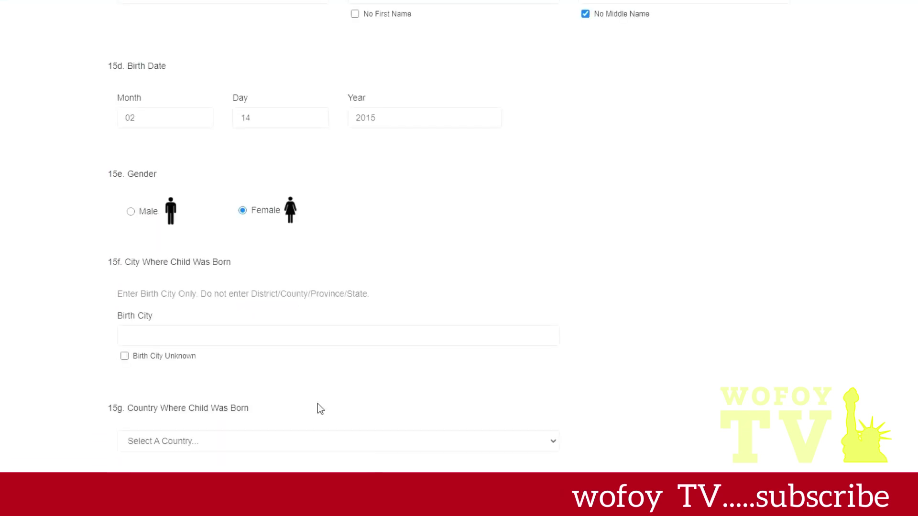
pyautogui.click(244, 344)
pyautogui.write('ACCRA')
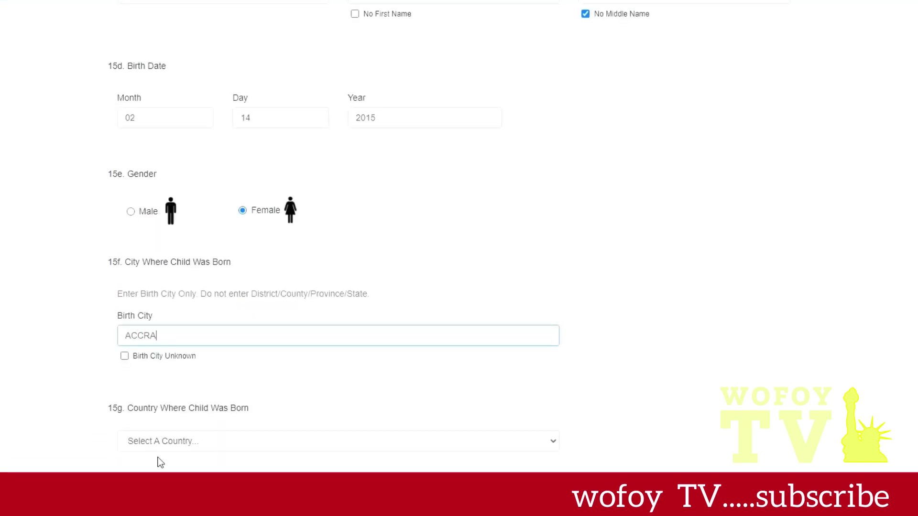
pyautogui.click(555, 447)
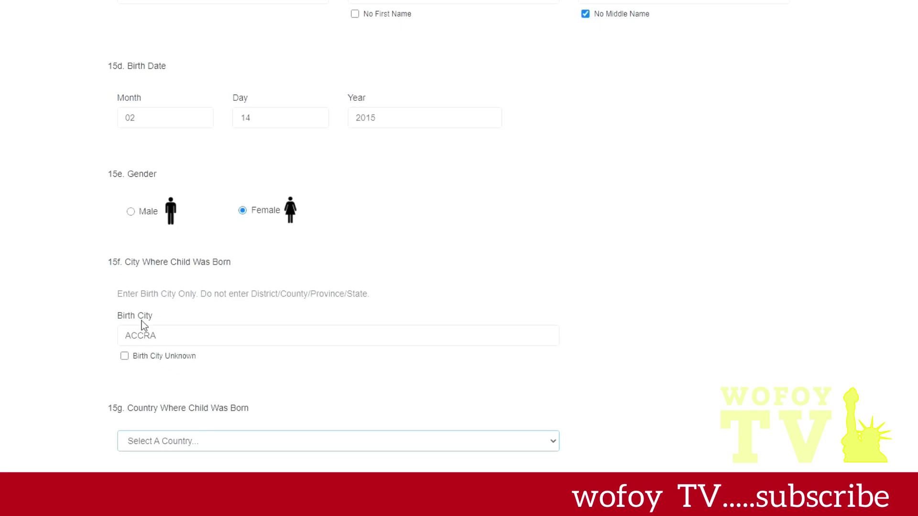
pyautogui.write('gh')
pyautogui.scroll(-8, 148, 249)
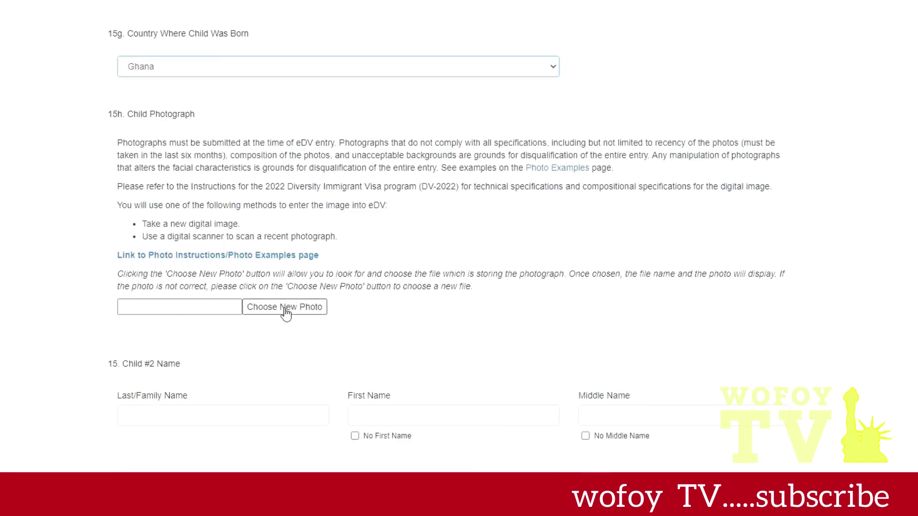
pyautogui.click(287, 309)
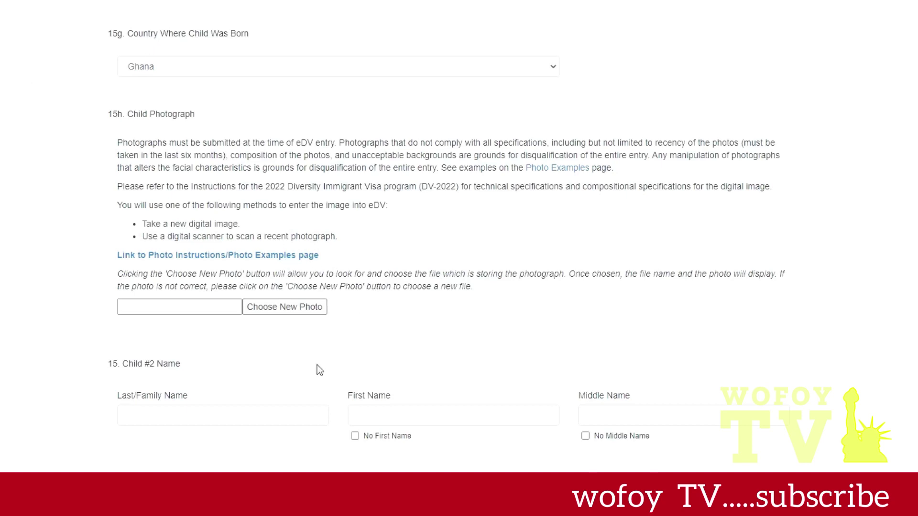
pyautogui.scroll(-4, 298, 404)
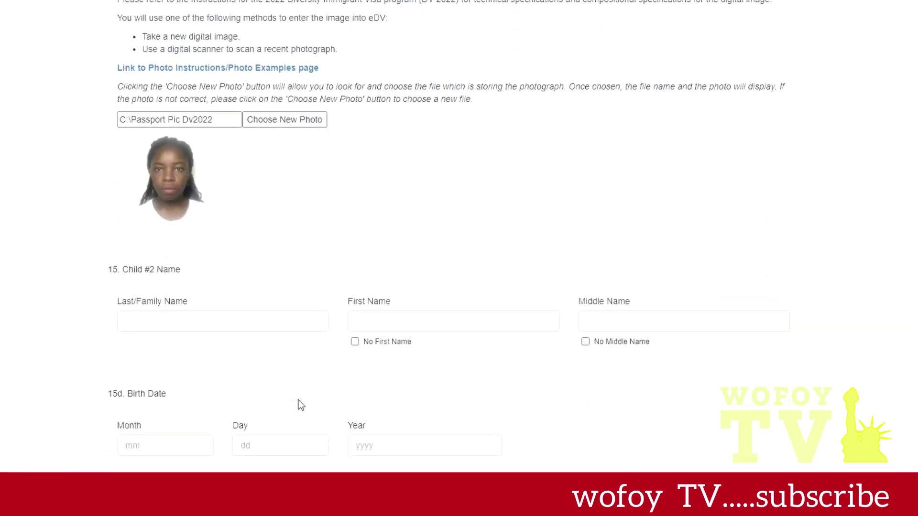
# - Enter Child #2's family and first names and tick No Middle Name
pyautogui.scroll(-5, 184, 107)
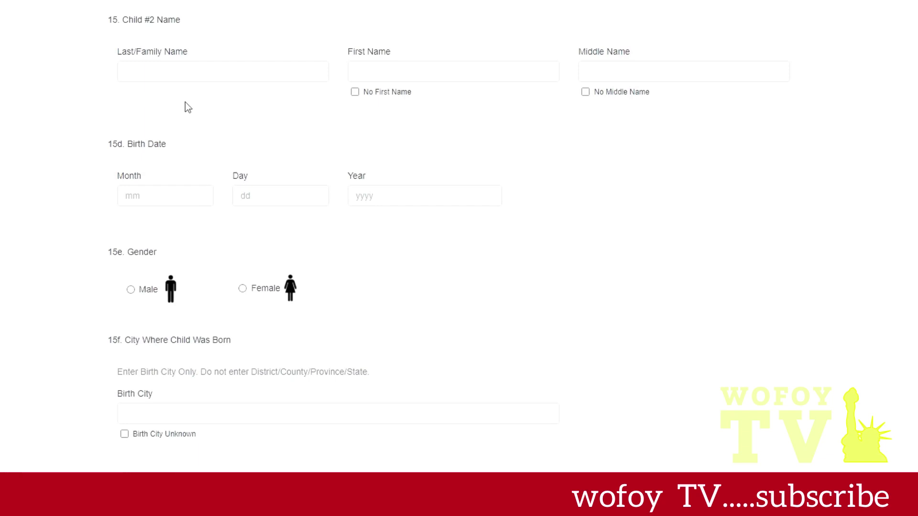
pyautogui.click(195, 75)
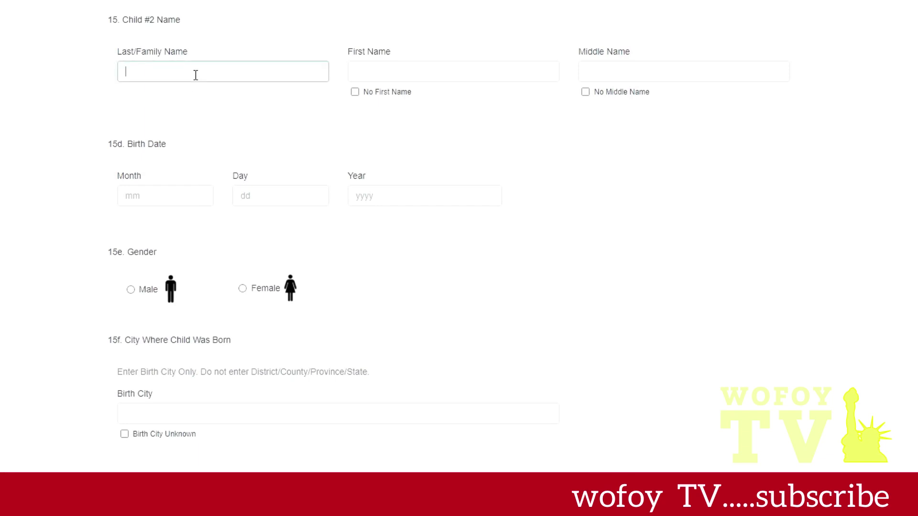
pyautogui.click(380, 80)
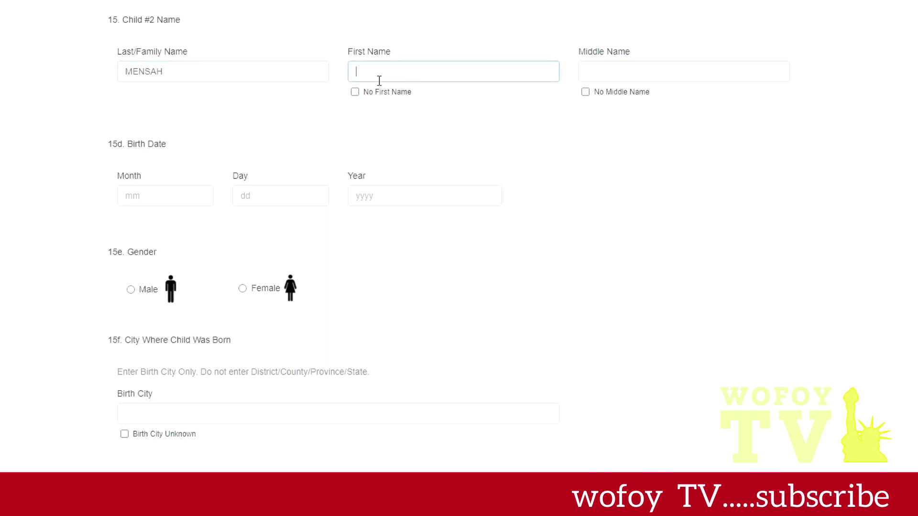
pyautogui.click(585, 92)
# - Enter Child #2's birth date as 04 / 23 / 2016
pyautogui.click(158, 203)
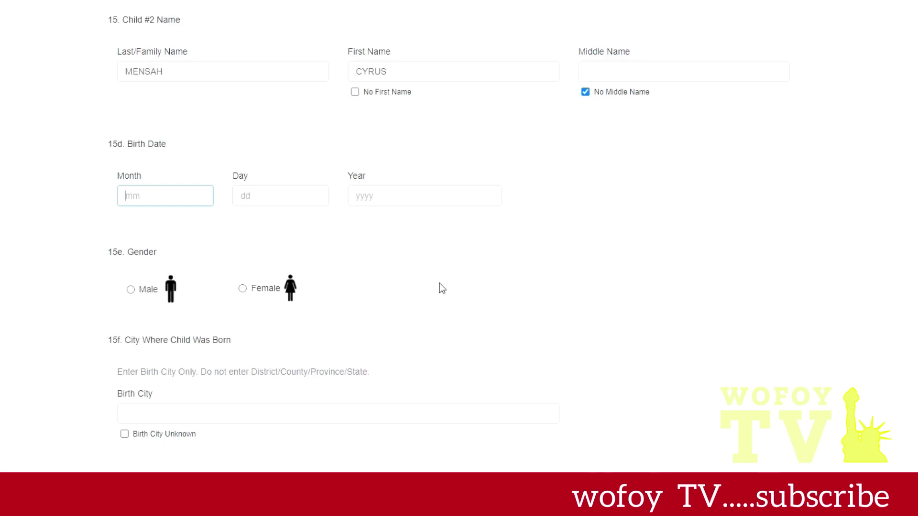
pyautogui.write('04')
pyautogui.click(255, 197)
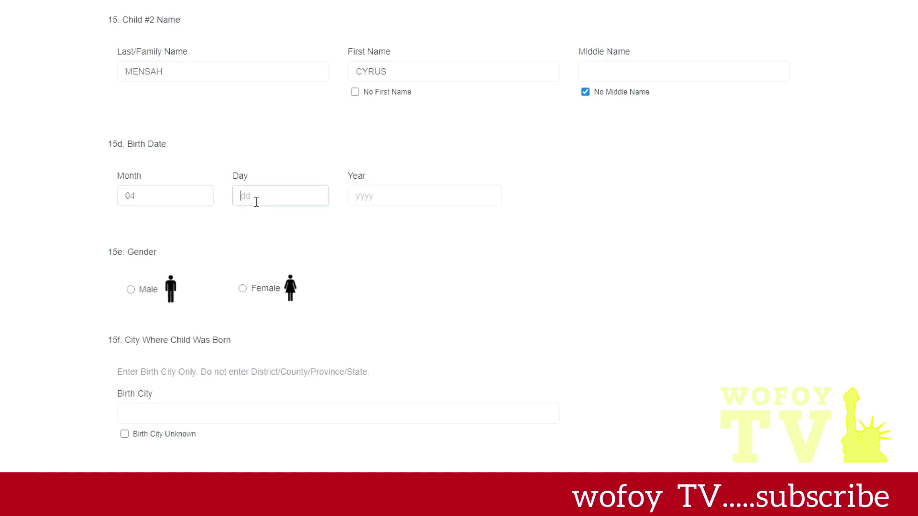
pyautogui.write('23')
pyautogui.click(367, 203)
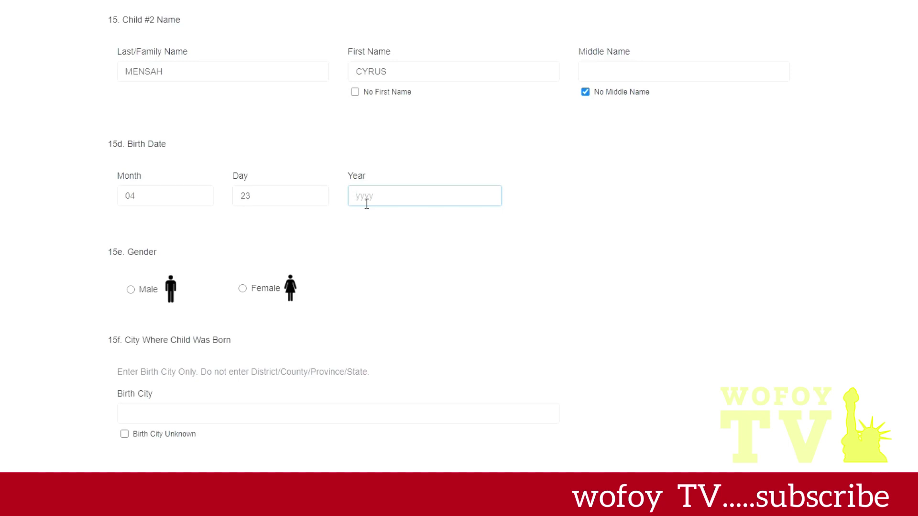
pyautogui.write('2016')
# - Mark Child #2 as male and correct the birth city to TESHIE
pyautogui.click(131, 290)
pyautogui.scroll(-3, 279, 426)
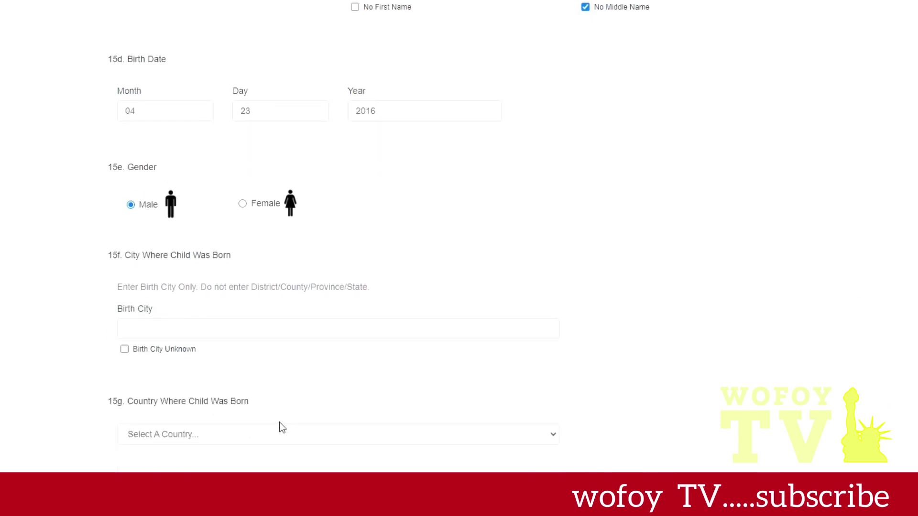
pyautogui.click(231, 298)
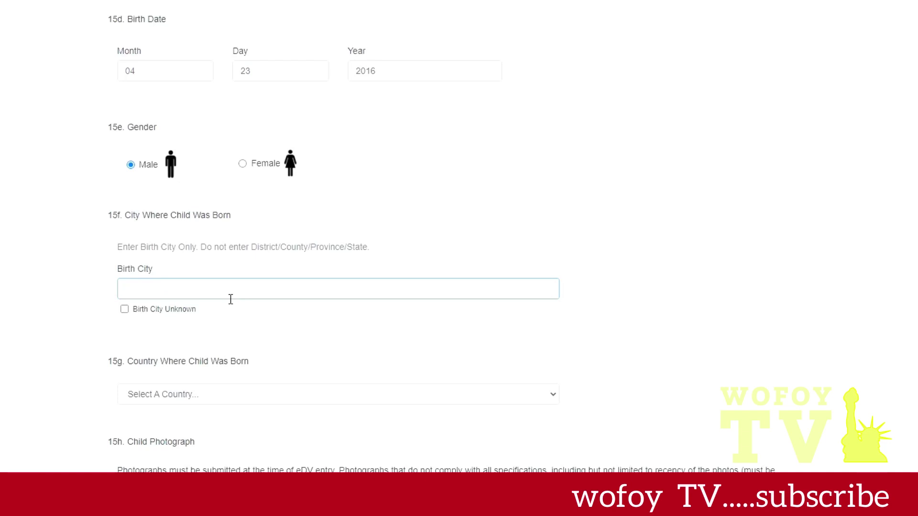
pyautogui.write('LATEBIOKORSHIE')
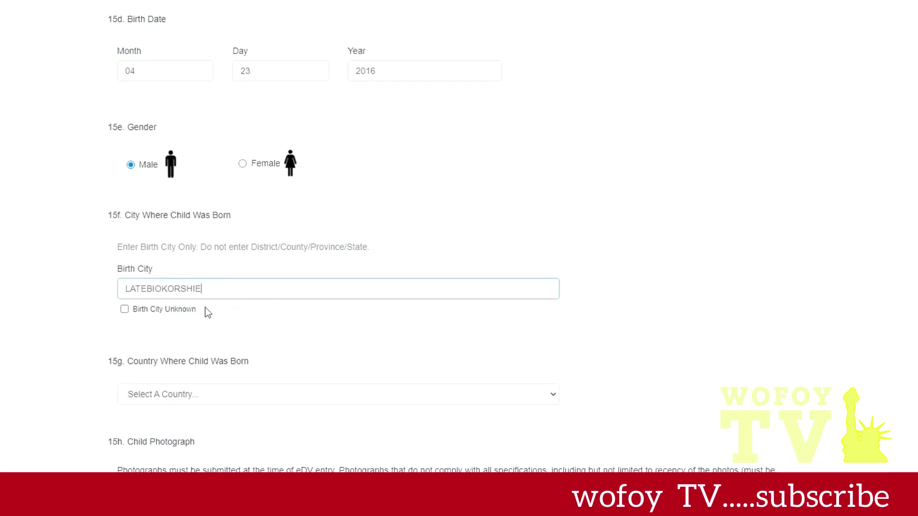
pyautogui.moveTo(213, 297); pyautogui.dragTo(124, 295)
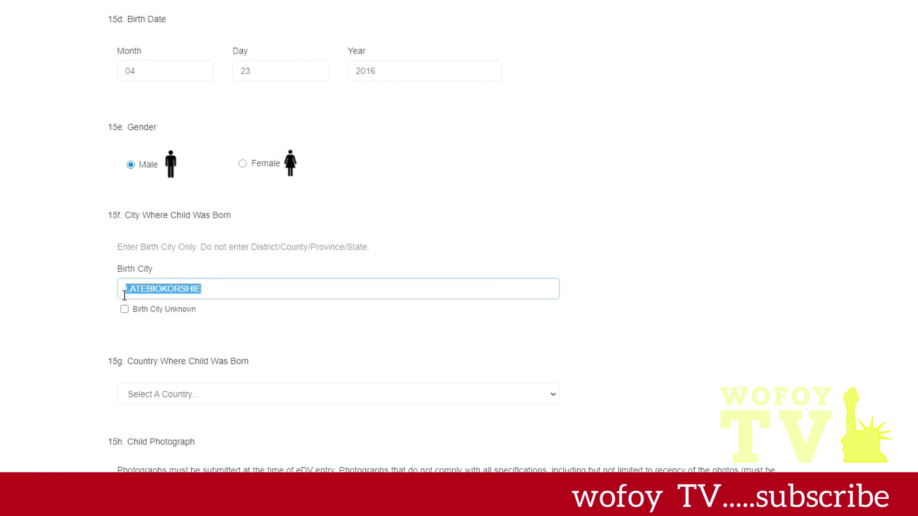
pyautogui.press('BackSpace')
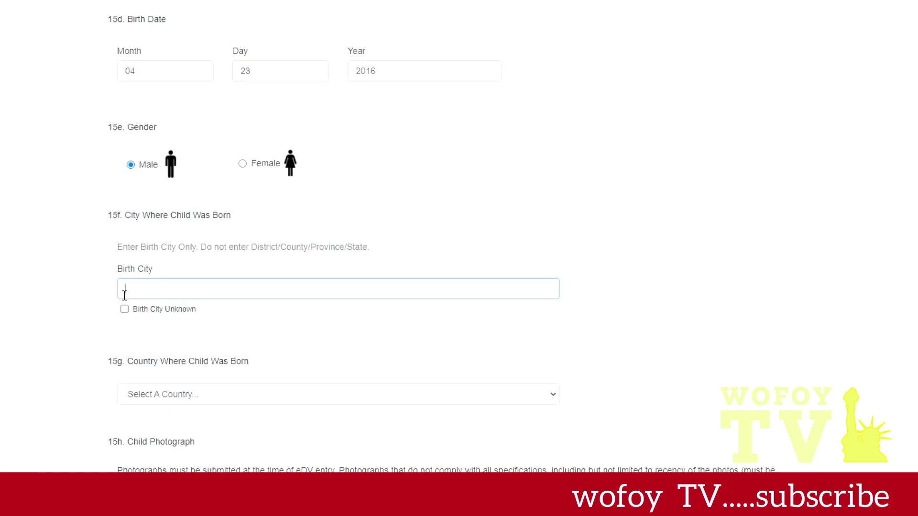
pyautogui.write('TESHIE')
# - Choose Ghana as Child #2's country of birth
pyautogui.click(550, 393)
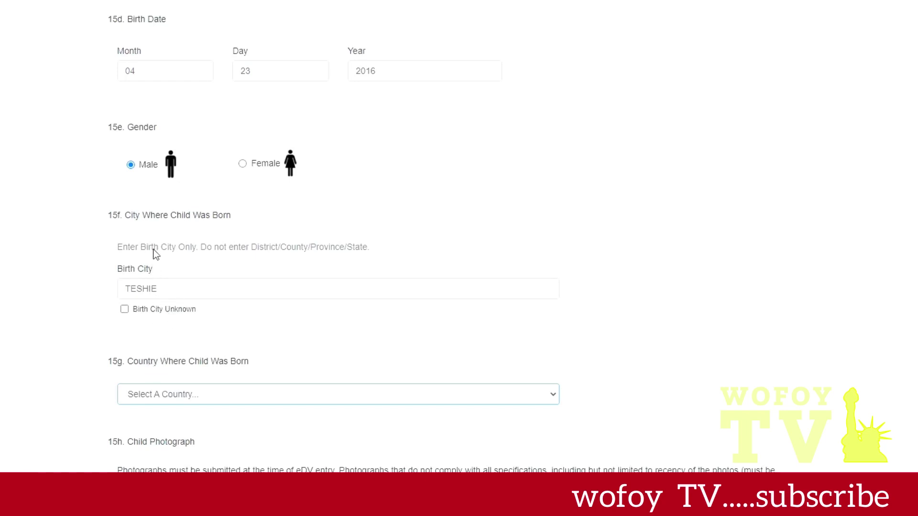
pyautogui.write('ghana')
pyautogui.scroll(-5, 295, 311)
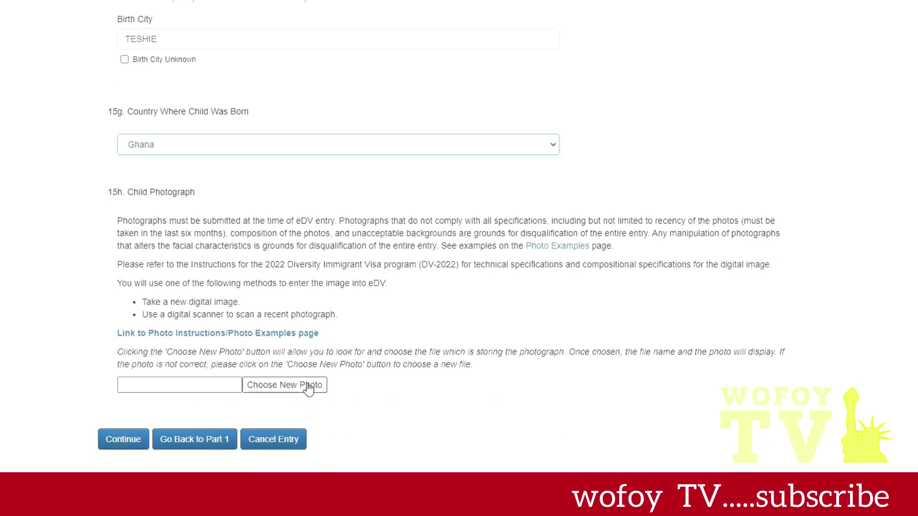
# - Choose a new photo file for Child #2, then continue past Part Two
pyautogui.click(308, 387)
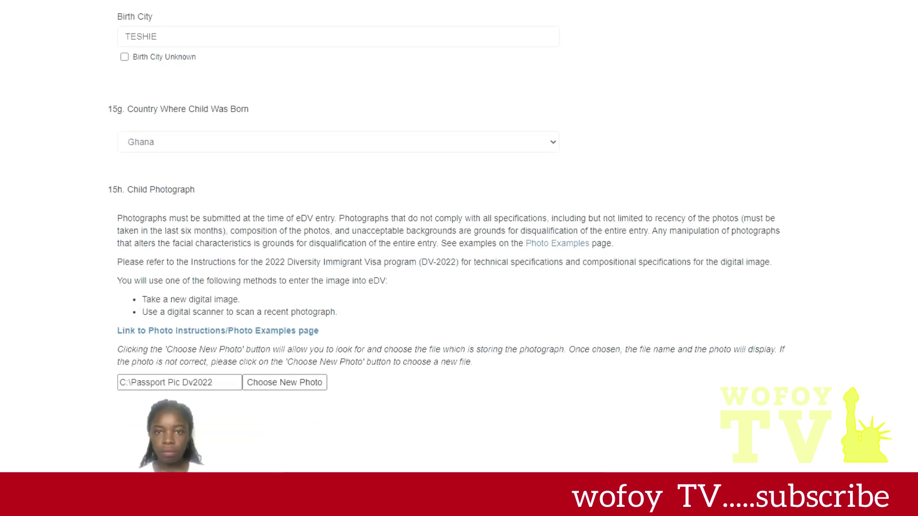
pyautogui.scroll(-3, 113, 417)
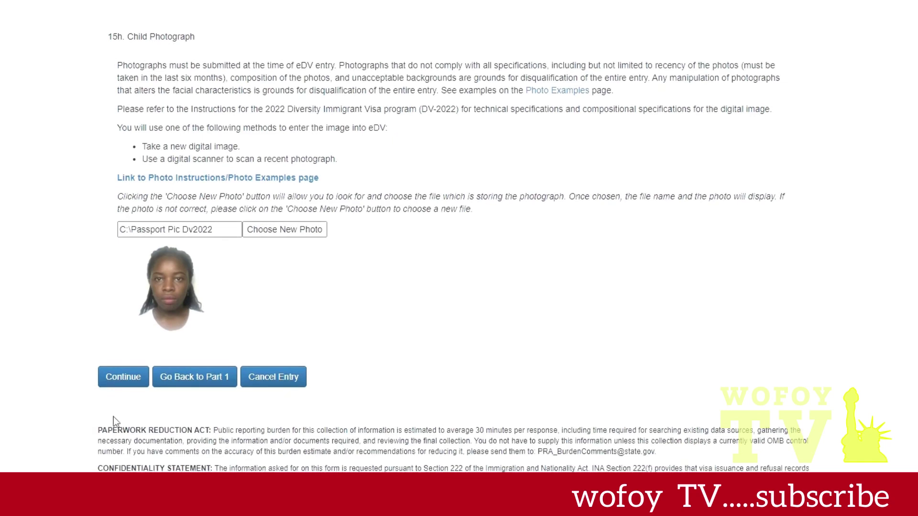
pyautogui.click(132, 377)
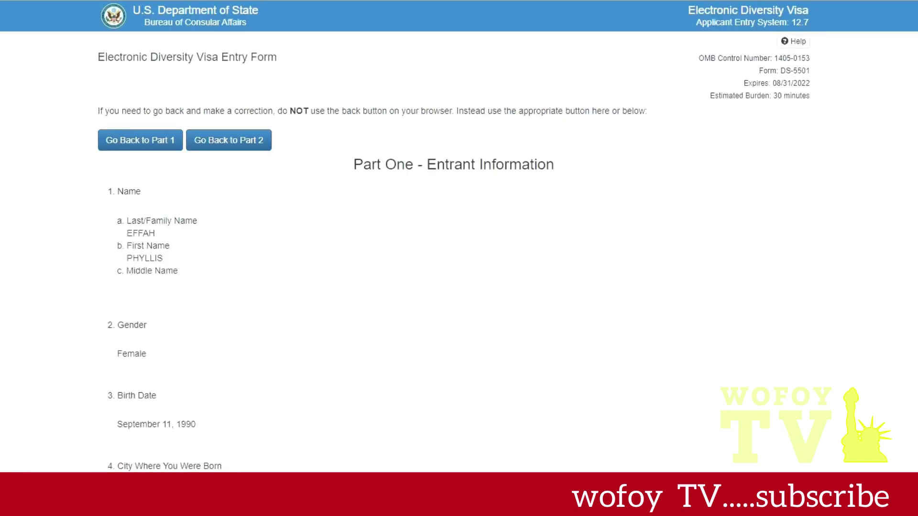
pyautogui.scroll(-4, 368, 219)
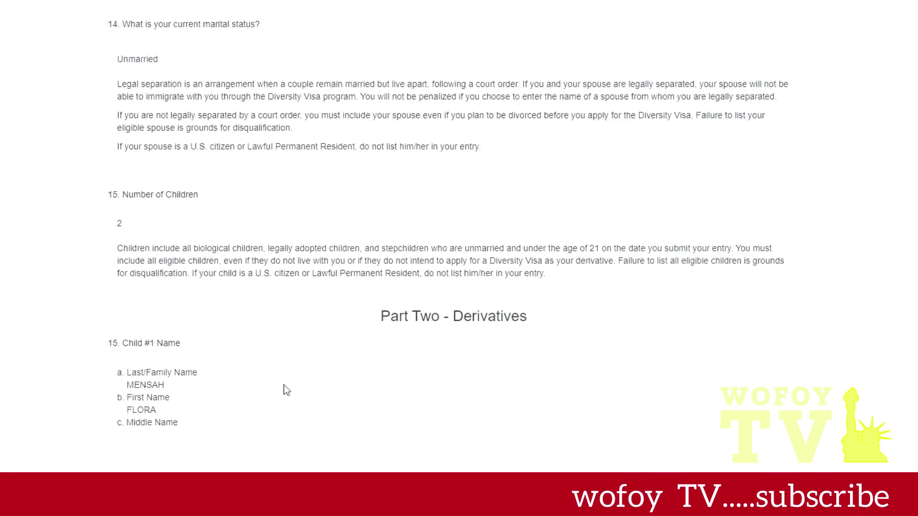
pyautogui.scroll(-3, 286, 390)
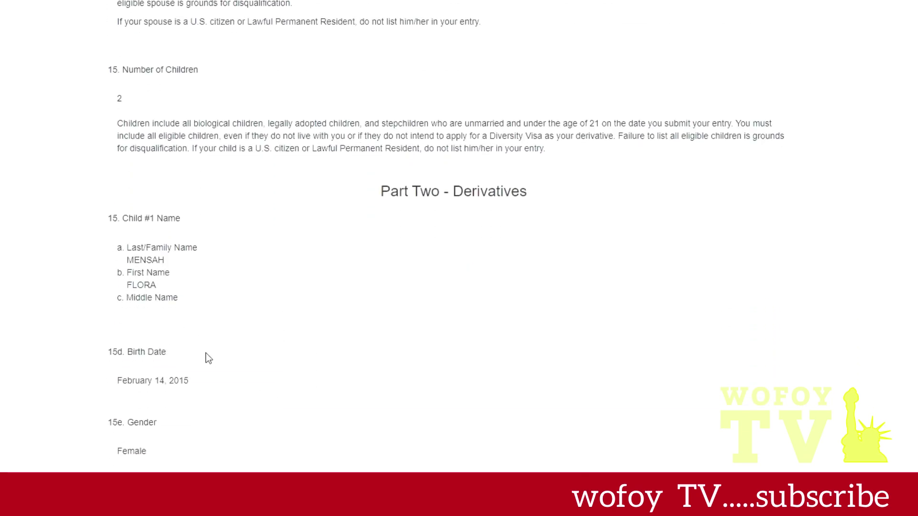